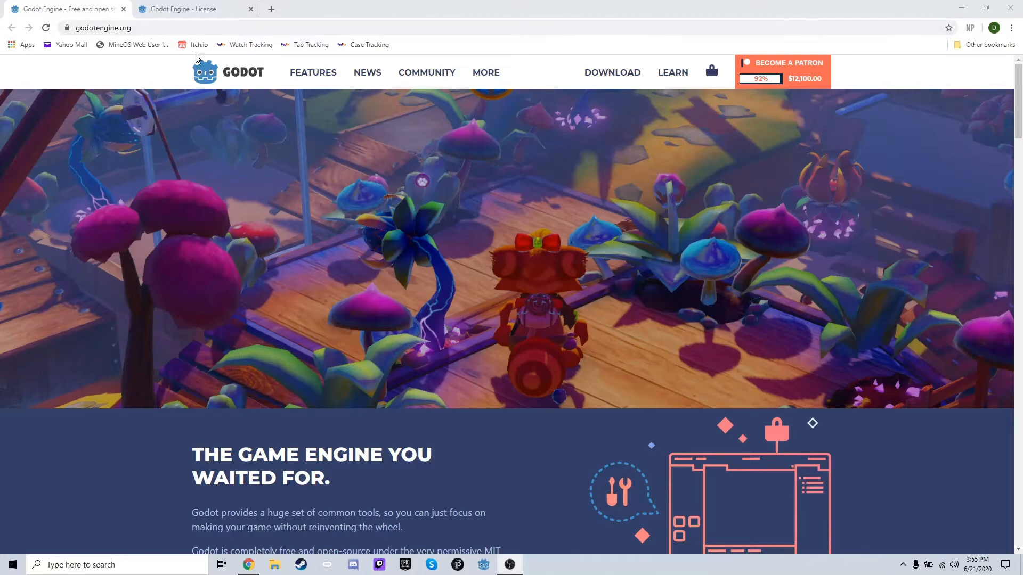
Read through the Godot license page, covering the engine's freedoms, the rules for your game and the license text.
{"action": "left_click", "coordinate": [204, 9]}
{"action": "scroll", "coordinate": [159, 216], "scroll_direction": "down", "scroll_amount": 9}
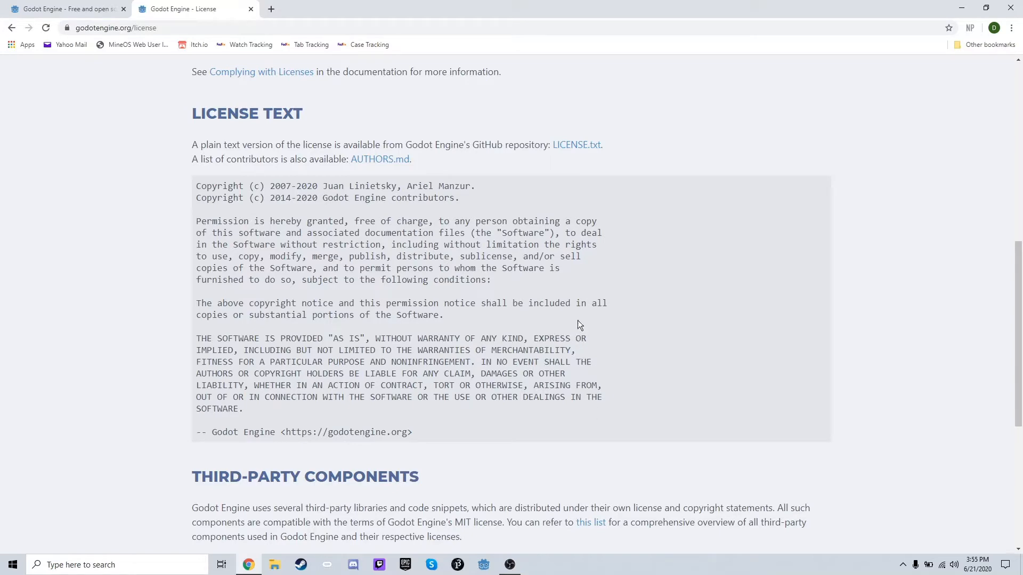
{"action": "scroll", "coordinate": [629, 347], "scroll_direction": "down", "scroll_amount": 4}
{"action": "scroll", "coordinate": [629, 347], "scroll_direction": "up", "scroll_amount": 6}
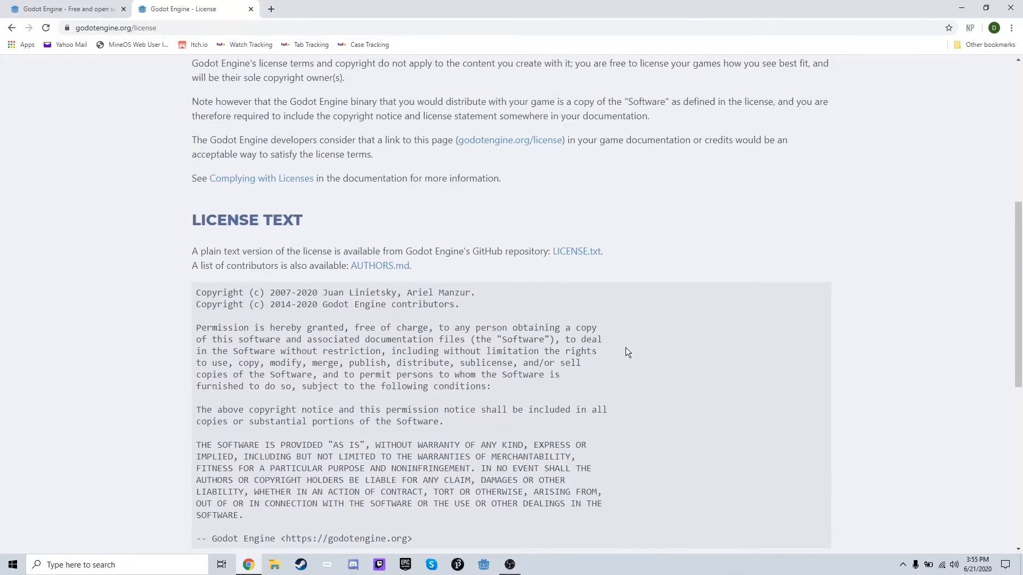
{"action": "scroll", "coordinate": [628, 348], "scroll_direction": "up", "scroll_amount": 1}
{"action": "scroll", "coordinate": [393, 251], "scroll_direction": "up", "scroll_amount": 6}
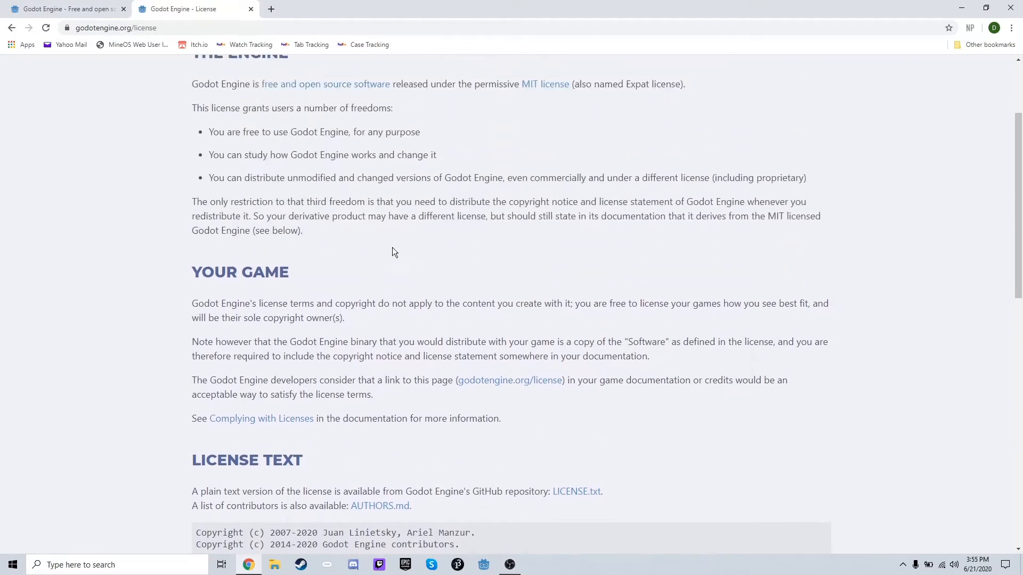
{"action": "scroll", "coordinate": [416, 253], "scroll_direction": "down", "scroll_amount": 9}
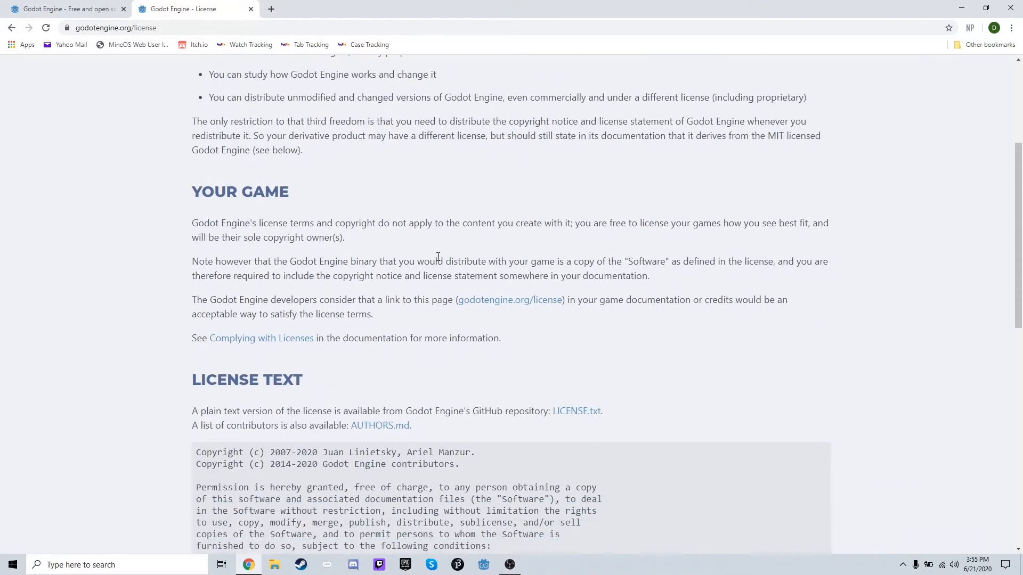
{"action": "scroll", "coordinate": [537, 274], "scroll_direction": "up", "scroll_amount": 5}
Highlight the paragraph on linking to godotengine.org/license, look over the license text again and close the license page.
{"action": "left_click_drag", "start_coordinate": [192, 301], "coordinate": [272, 294]}
{"action": "left_click_drag", "start_coordinate": [349, 294], "coordinate": [665, 312]}
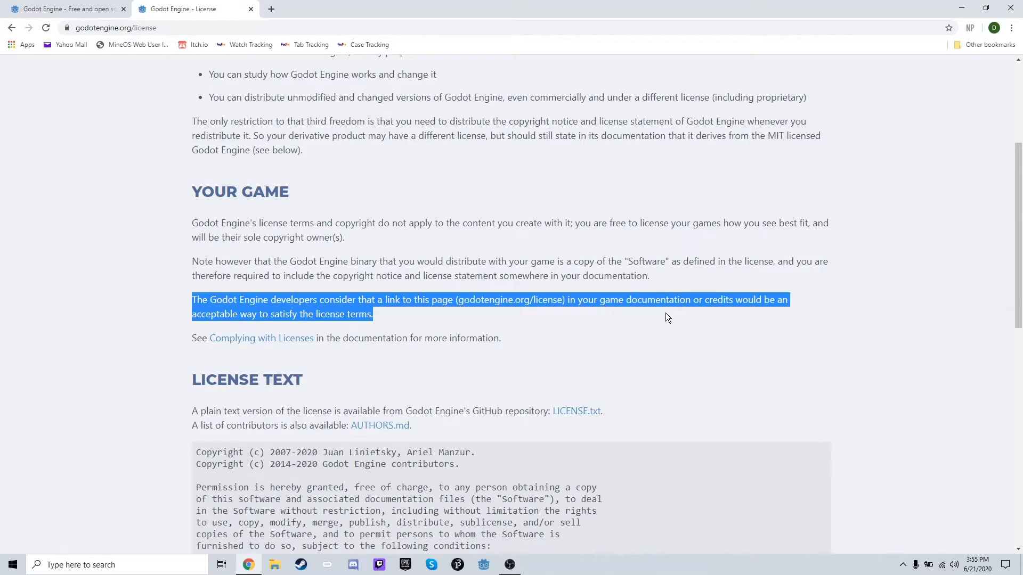
{"action": "left_click", "coordinate": [666, 312]}
{"action": "scroll", "coordinate": [756, 369], "scroll_direction": "down", "scroll_amount": 3}
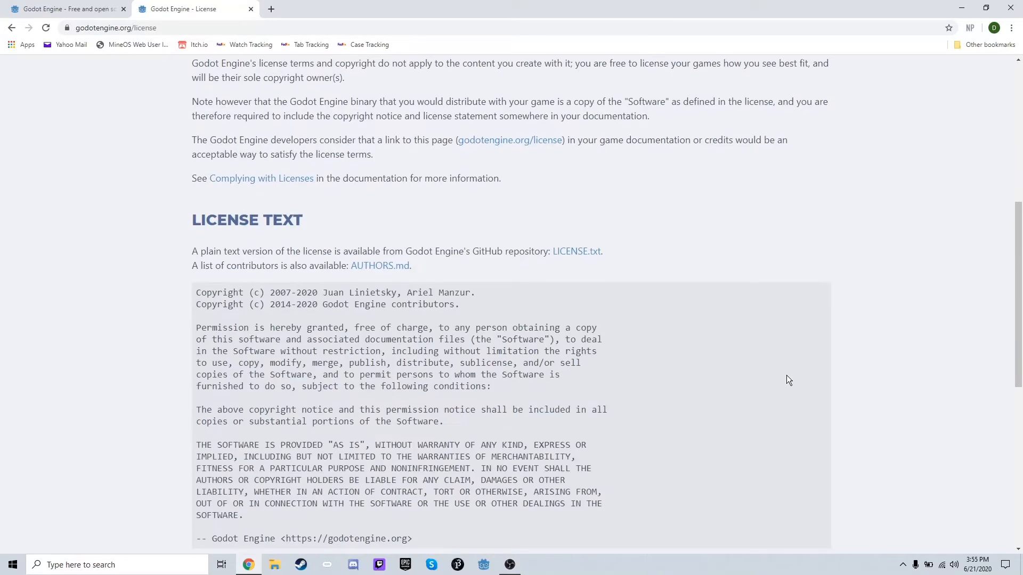
{"action": "scroll", "coordinate": [788, 376], "scroll_direction": "up", "scroll_amount": 1}
{"action": "scroll", "coordinate": [924, 270], "scroll_direction": "down", "scroll_amount": 4}
{"action": "scroll", "coordinate": [913, 358], "scroll_direction": "up", "scroll_amount": 2}
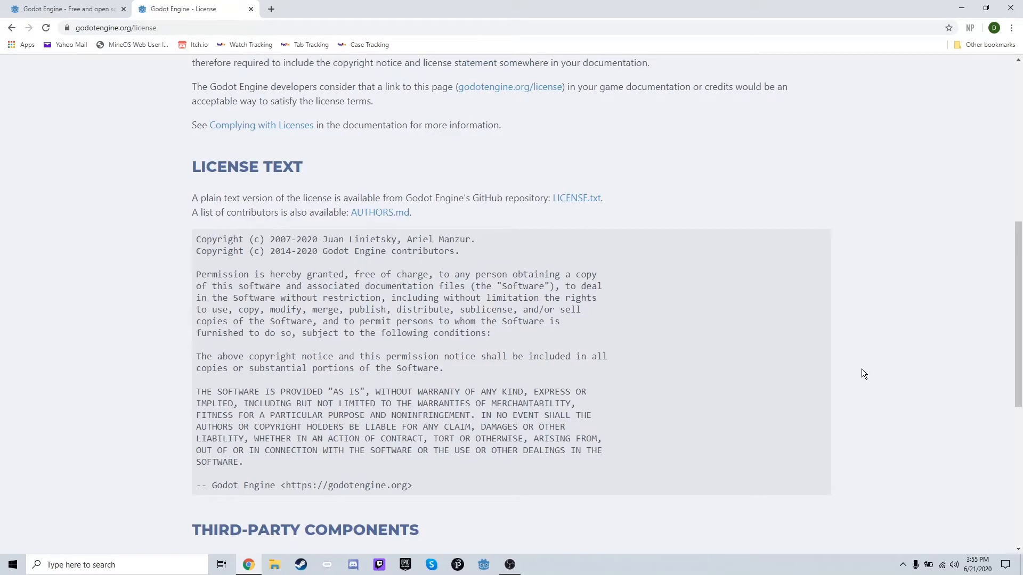
{"action": "scroll", "coordinate": [876, 457], "scroll_direction": "up", "scroll_amount": 8}
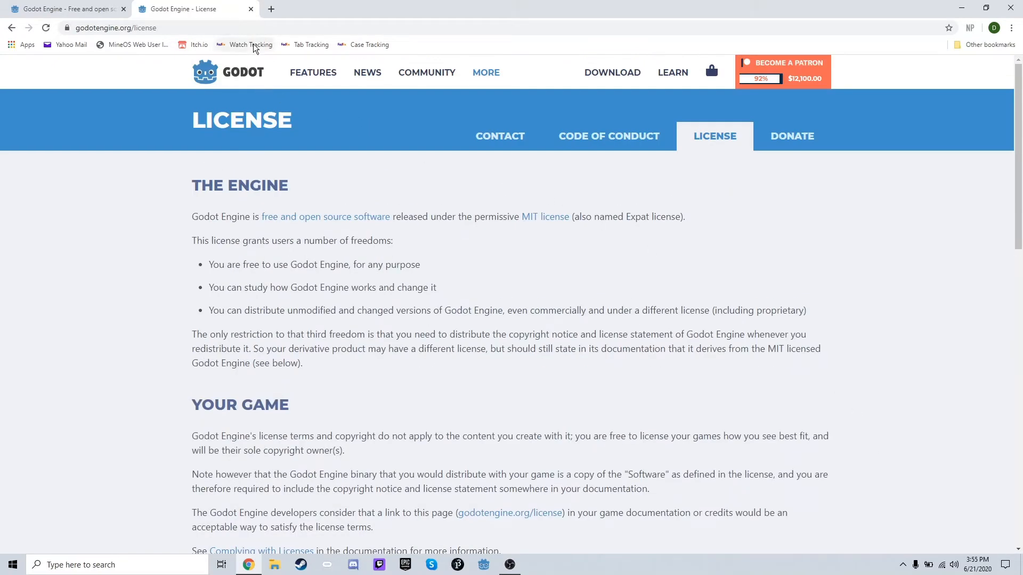
{"action": "left_click", "coordinate": [251, 9]}
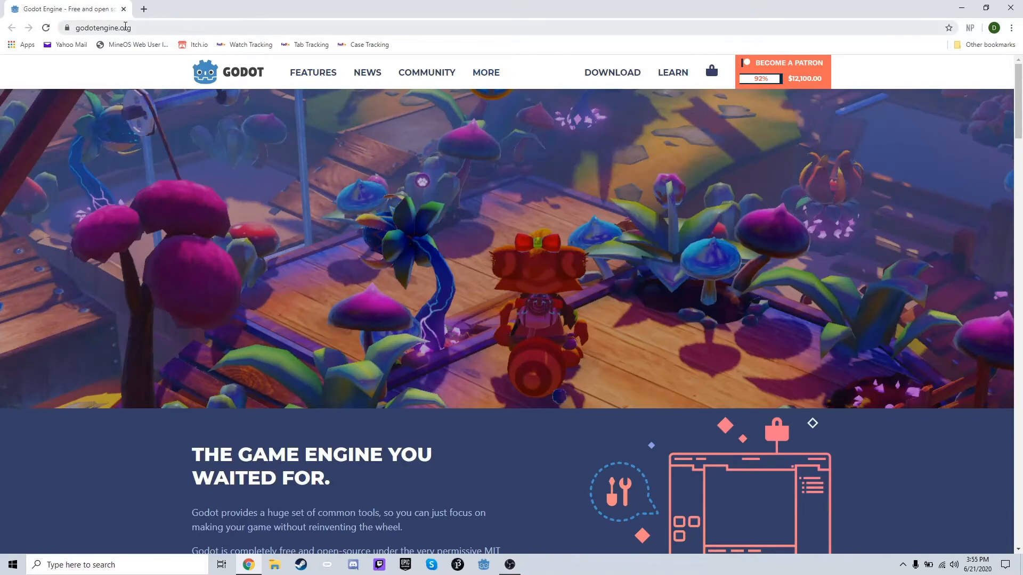
Open the Godot download page for Windows and review its requirements and instructions.
{"action": "left_click", "coordinate": [624, 73]}
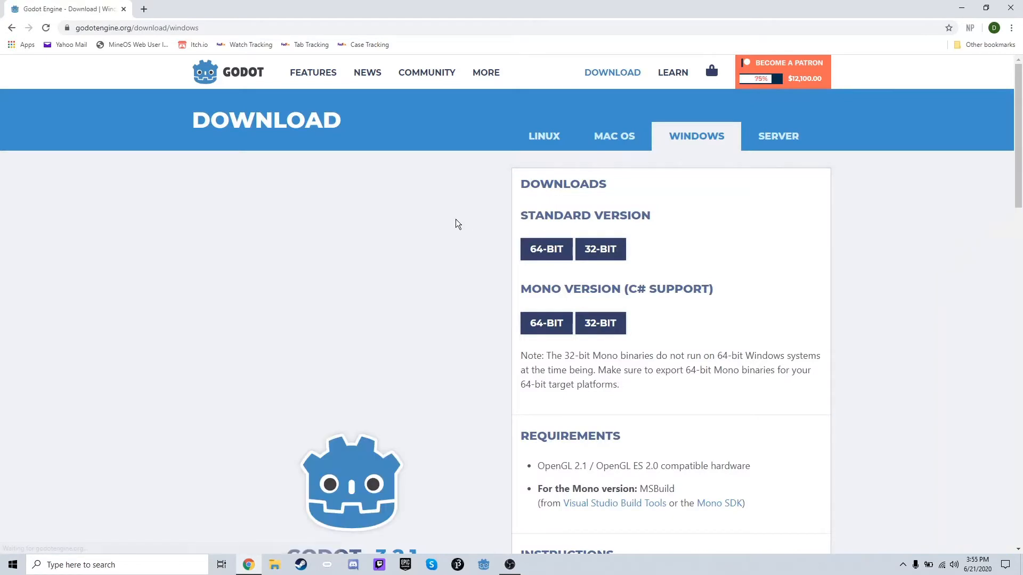
{"action": "scroll", "coordinate": [457, 224], "scroll_direction": "down", "scroll_amount": 5}
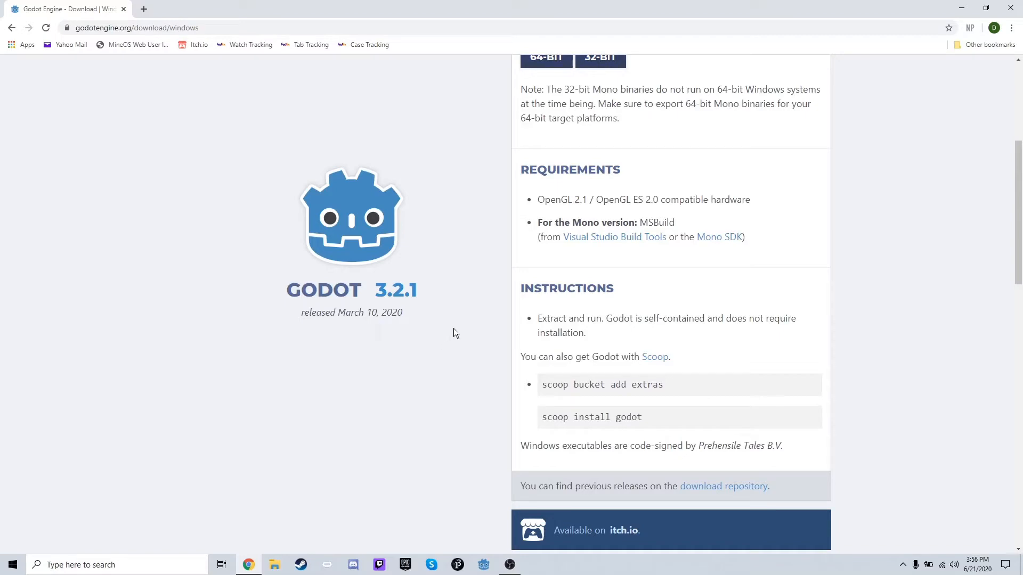
{"action": "scroll", "coordinate": [442, 323], "scroll_direction": "up", "scroll_amount": 5}
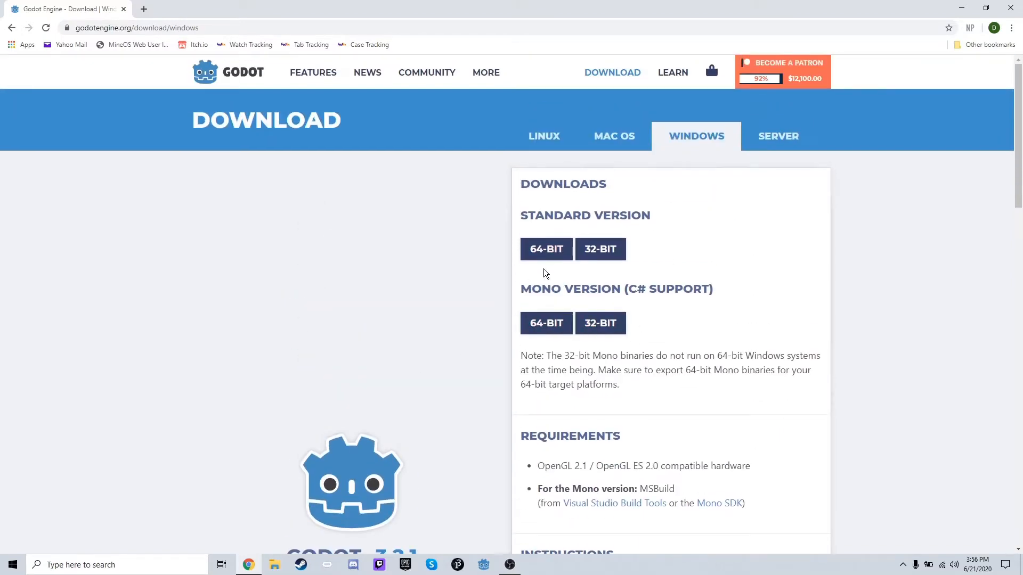
Examine the Mono version with C# support among the Windows downloads.
{"action": "left_click_drag", "start_coordinate": [520, 290], "coordinate": [633, 315]}
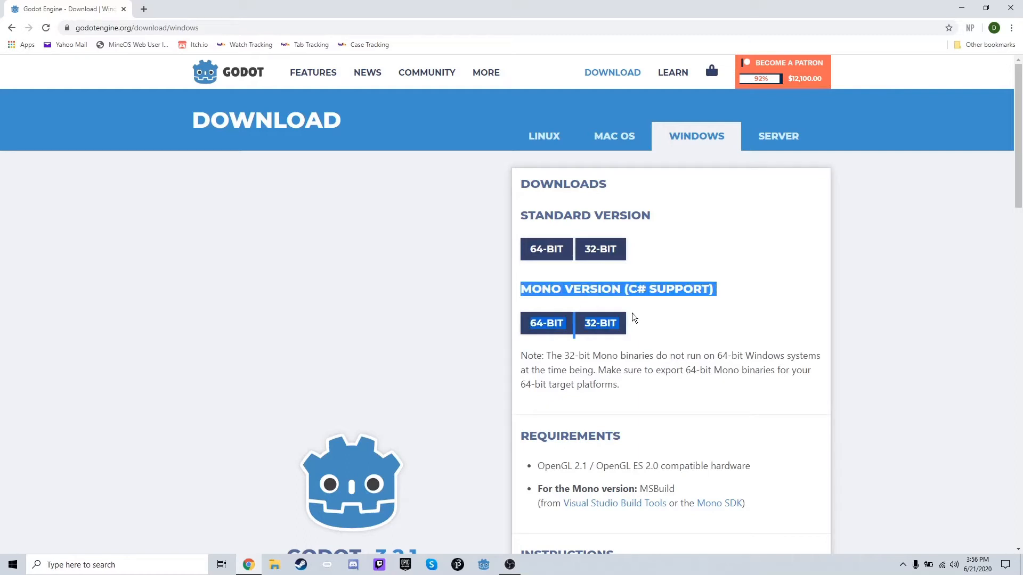
{"action": "left_click", "coordinate": [635, 337]}
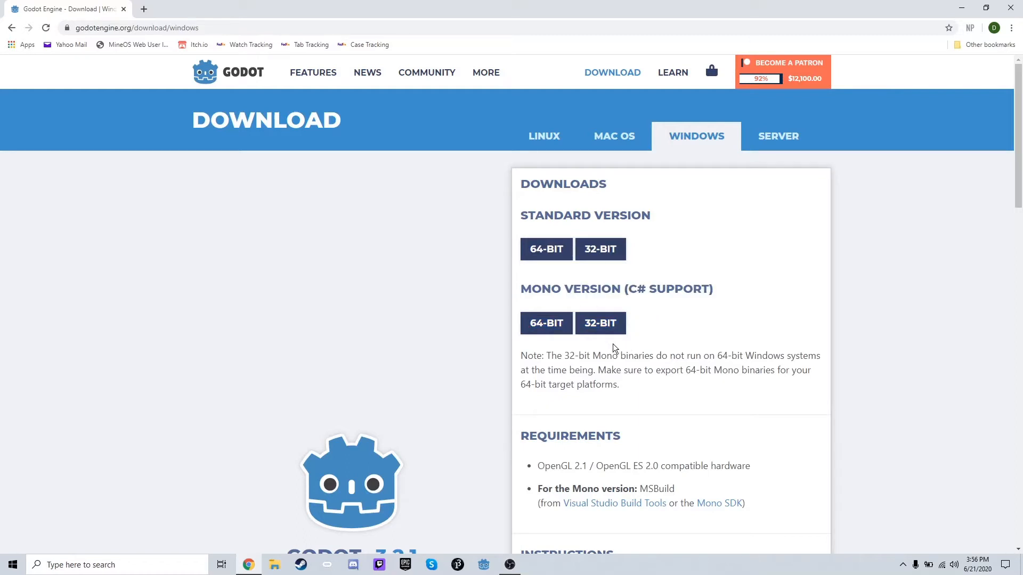
{"action": "left_click_drag", "start_coordinate": [625, 290], "coordinate": [715, 288]}
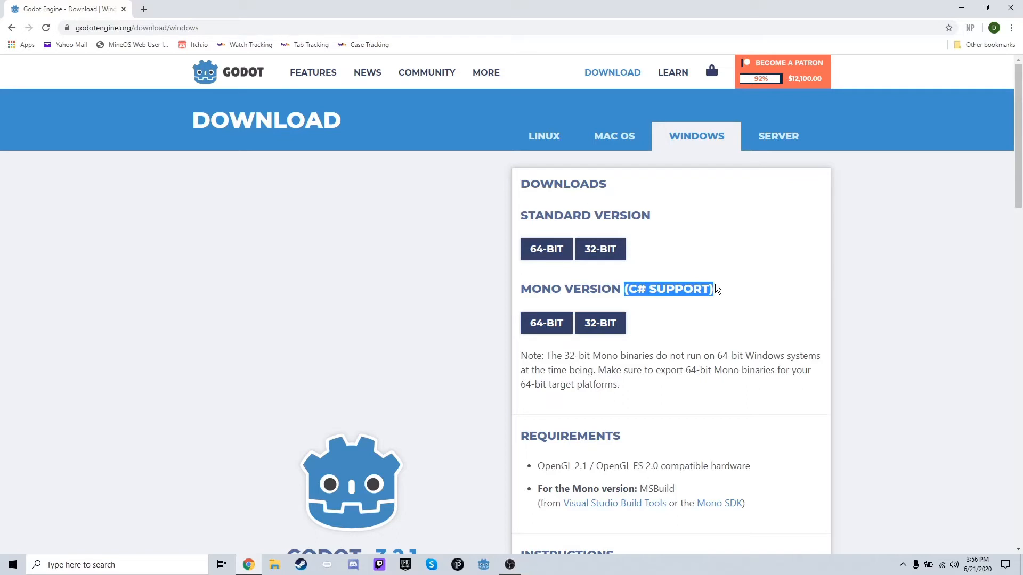
{"action": "left_click", "coordinate": [710, 294]}
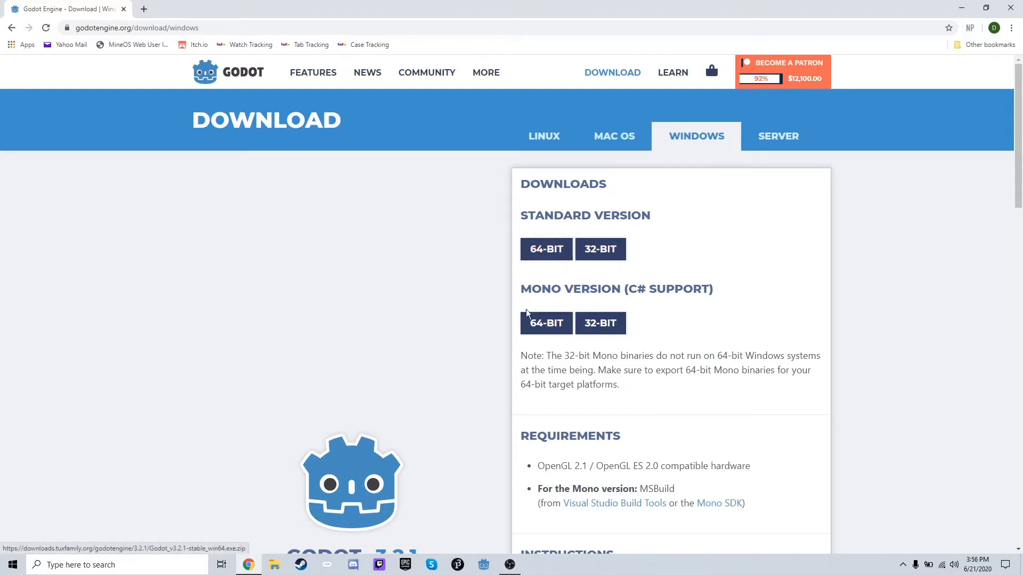
Download the standard 64-bit Windows version of Godot and request its location in the folder.
{"action": "left_click", "coordinate": [546, 255]}
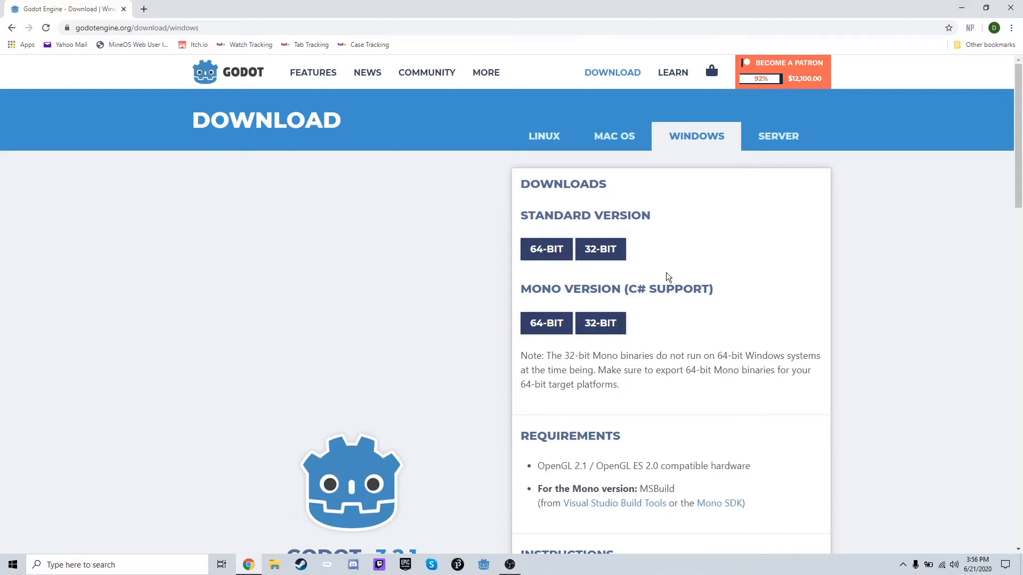
{"action": "left_click", "coordinate": [546, 248]}
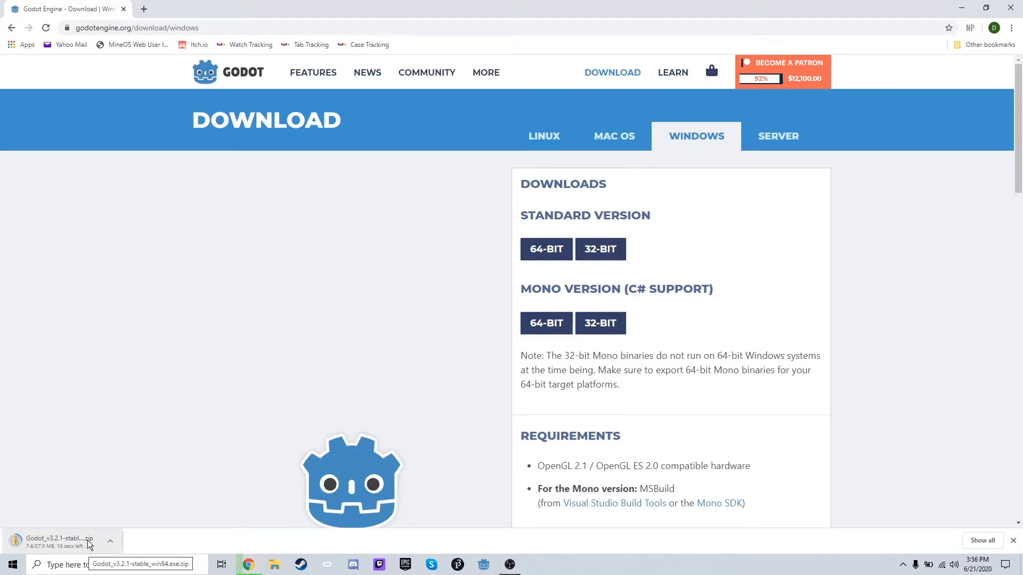
{"action": "left_click", "coordinate": [109, 542]}
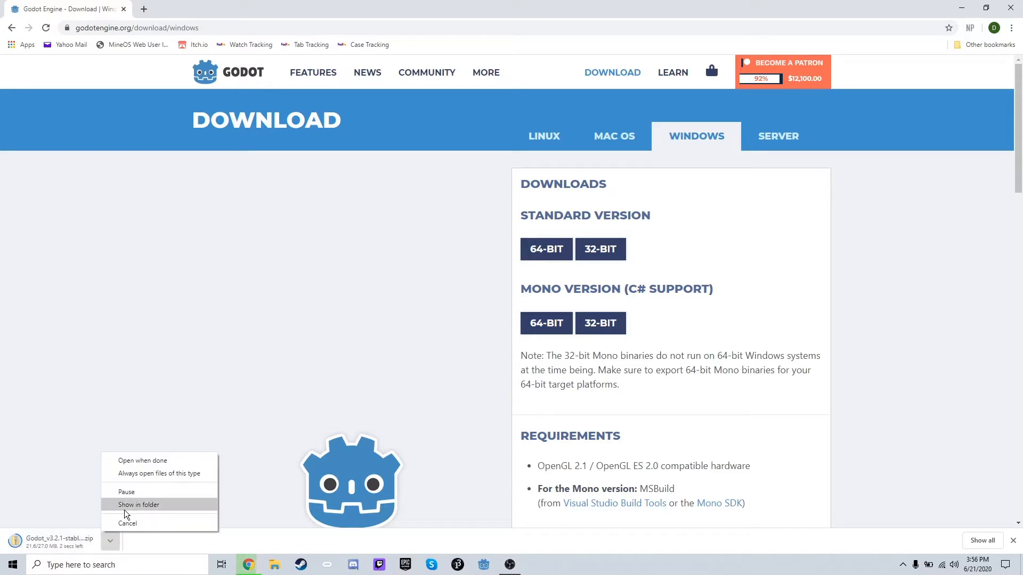
{"action": "left_click", "coordinate": [125, 508]}
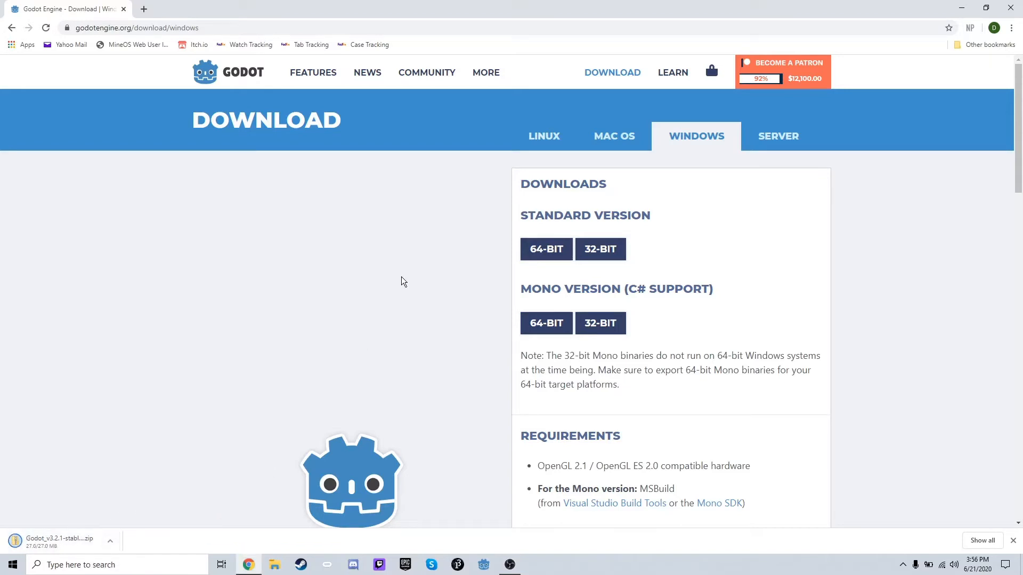
Minimize the browser, open the Downloads folder in File Explorer and open the Godot_v3.2.1-stable_win64.exe.zip archive.
{"action": "left_click", "coordinate": [962, 6]}
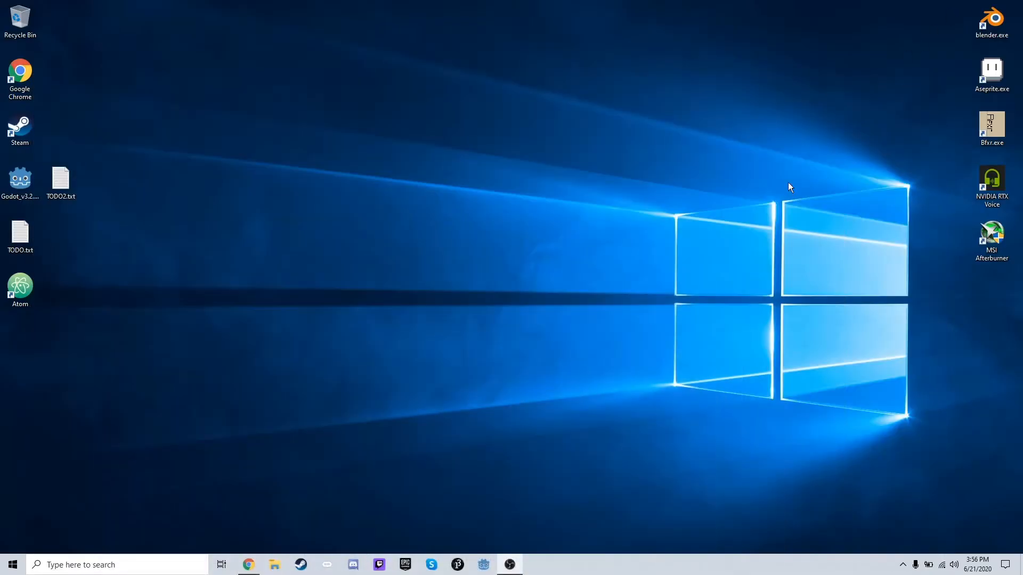
{"action": "left_click", "coordinate": [276, 566]}
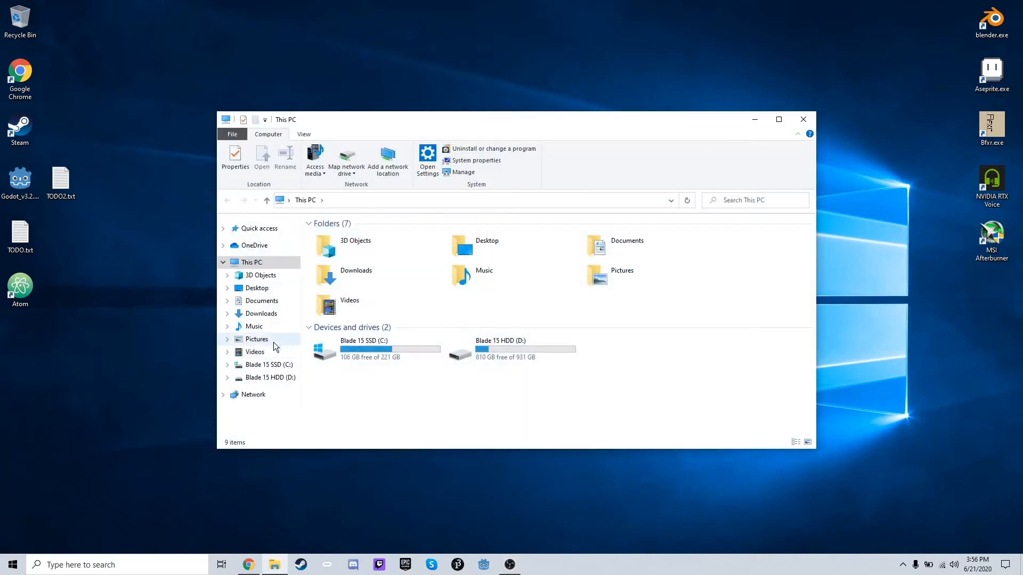
{"action": "left_click", "coordinate": [266, 318]}
{"action": "left_click", "coordinate": [336, 250]}
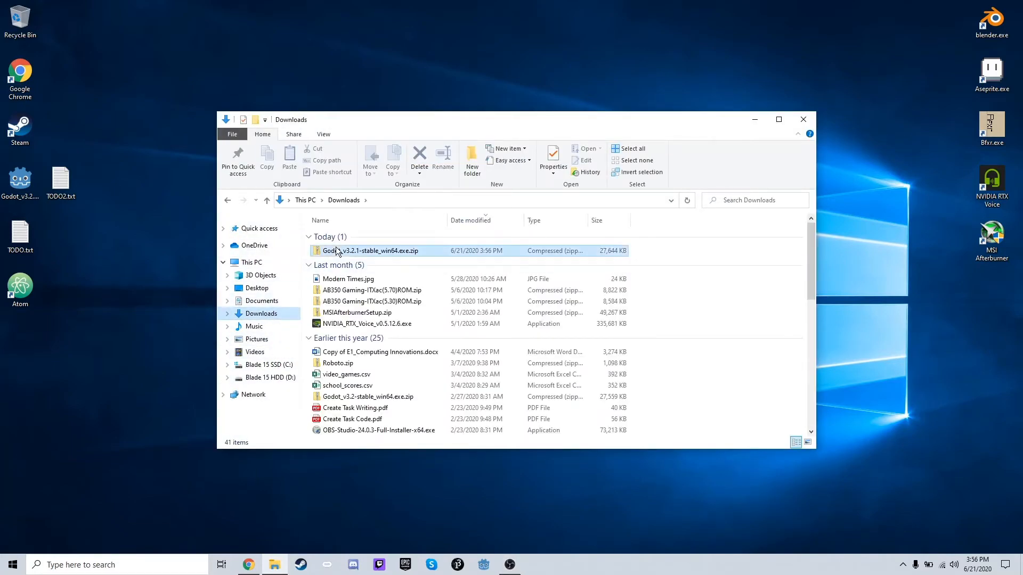
{"action": "left_click", "coordinate": [371, 237]}
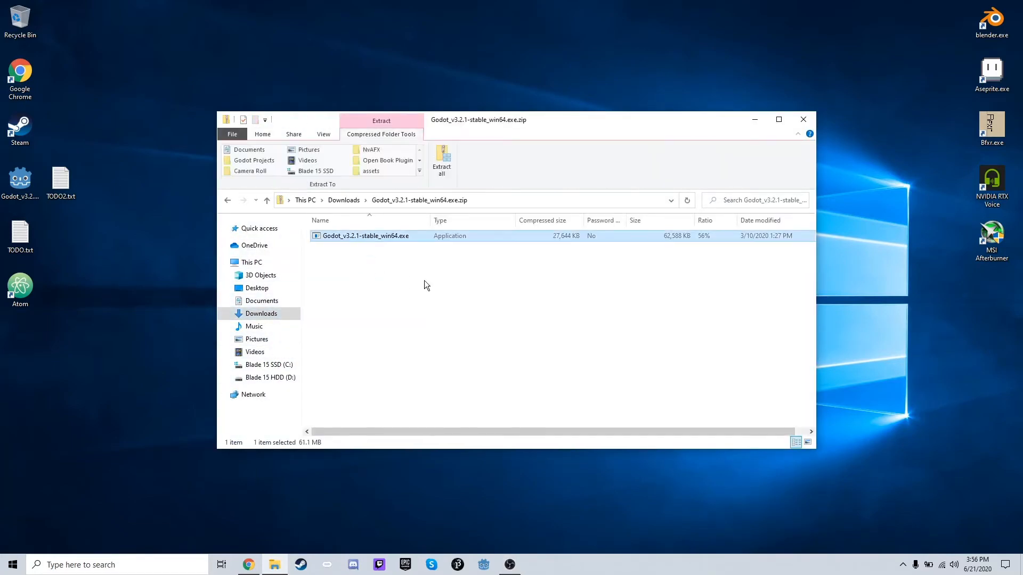
Extract Godot_v3.2.1-stable_win64.exe to the desktop, replacing the existing file, and close File Explorer.
{"action": "left_click_drag", "start_coordinate": [427, 239], "coordinate": [540, 69]}
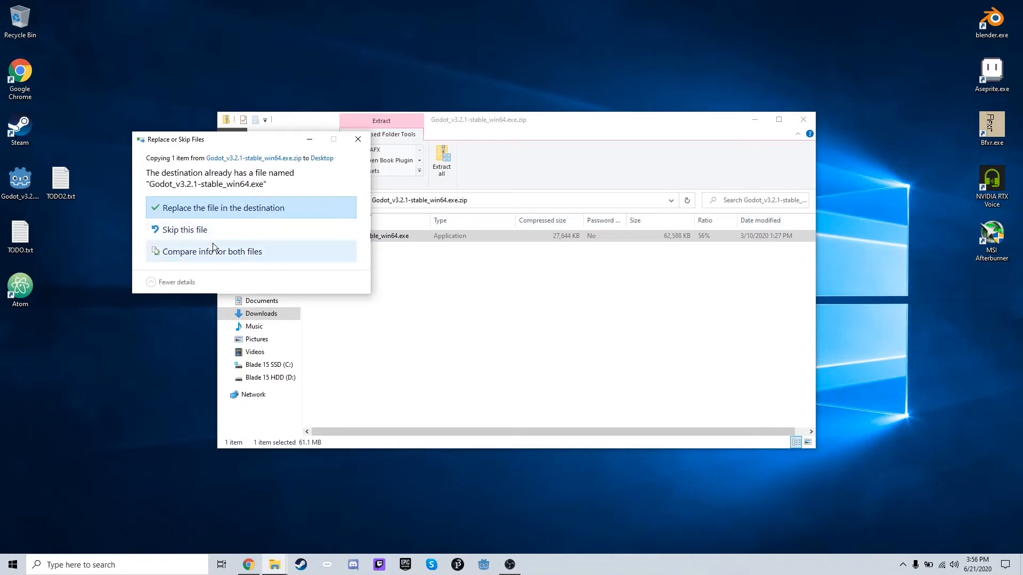
{"action": "left_click", "coordinate": [290, 208]}
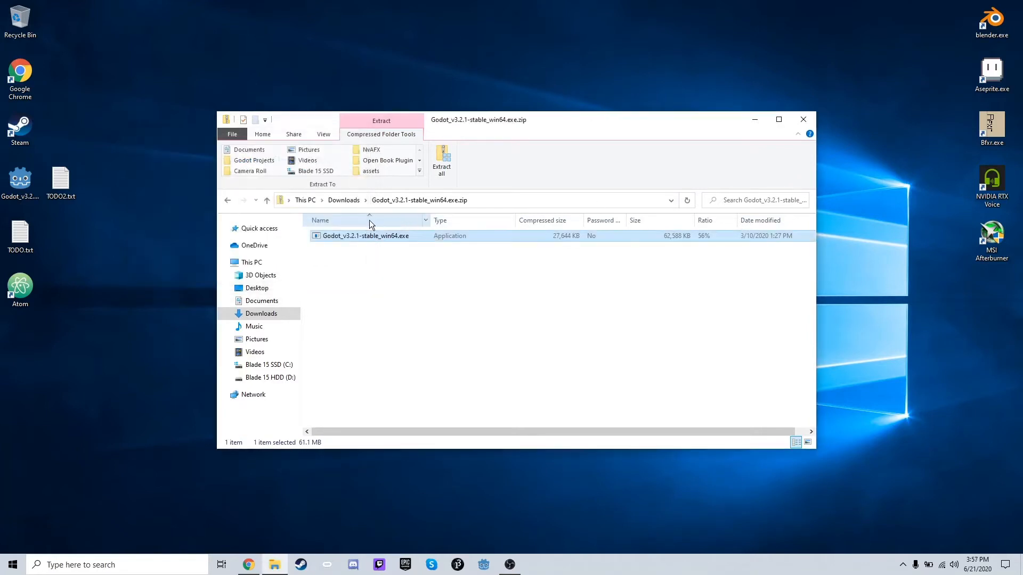
{"action": "left_click", "coordinate": [804, 121]}
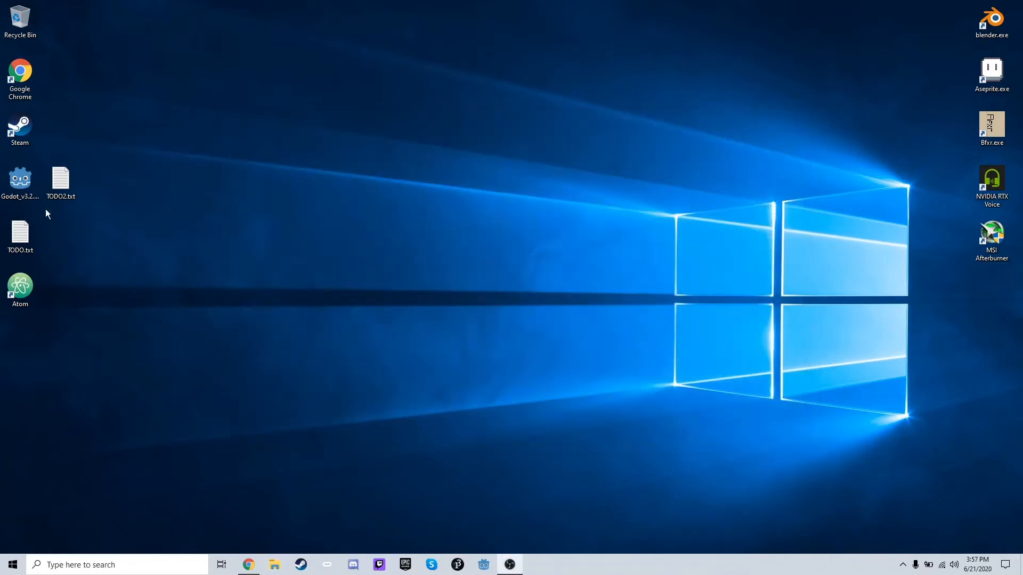
Launch Godot from the desktop and set up a new project named "Godot Tutorial" with its own folder.
{"action": "double_click", "coordinate": [30, 196]}
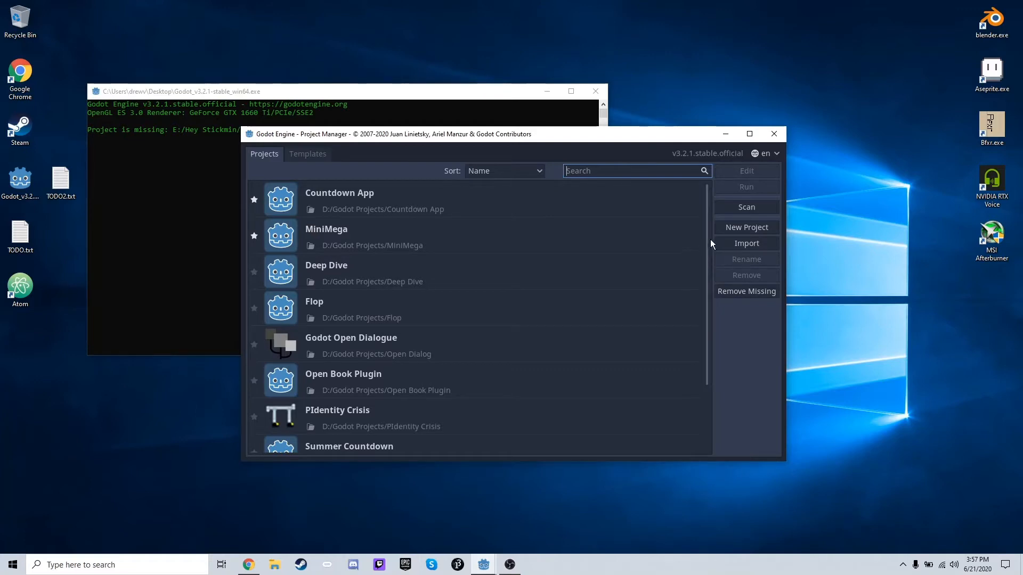
{"action": "left_click", "coordinate": [724, 229]}
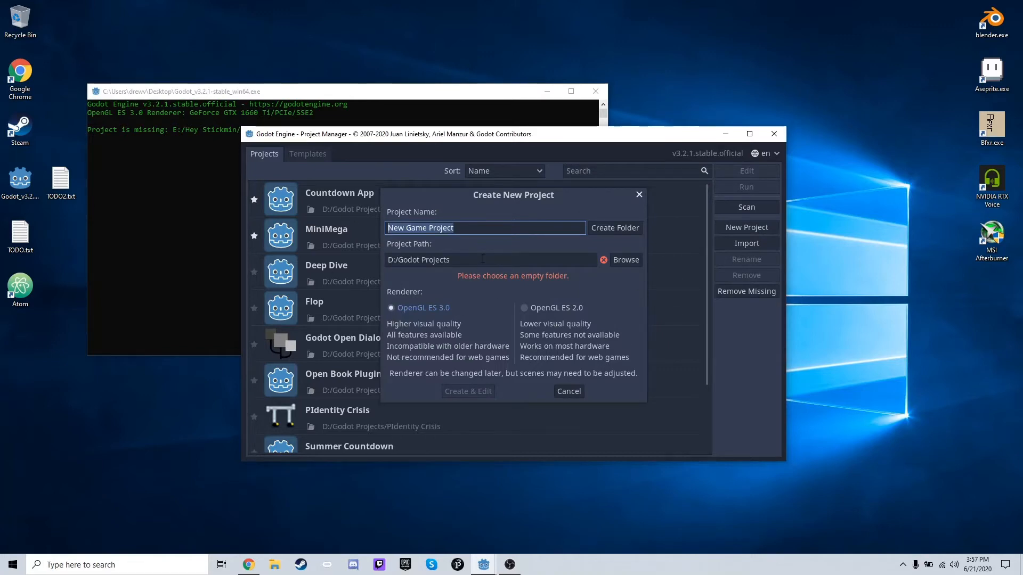
{"action": "key", "text": "BackSpace"}
{"action": "type", "text": "Go"}
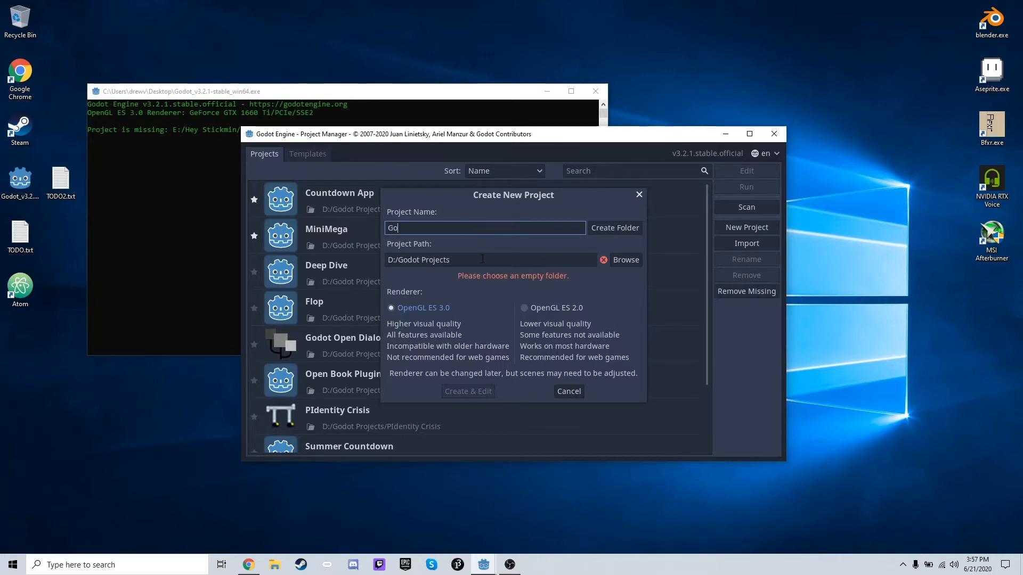
{"action": "type", "text": "dot Tutorial"}
{"action": "left_click", "coordinate": [603, 228]}
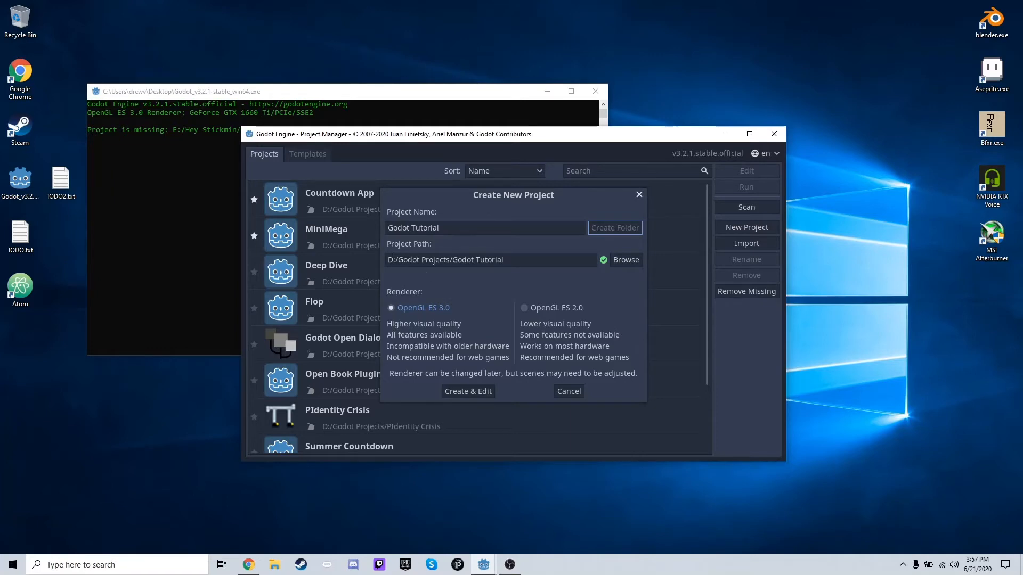
Select the OpenGL ES 3.0 renderer and create the project, opening it in the editor.
{"action": "left_click_drag", "start_coordinate": [505, 260], "coordinate": [416, 227]}
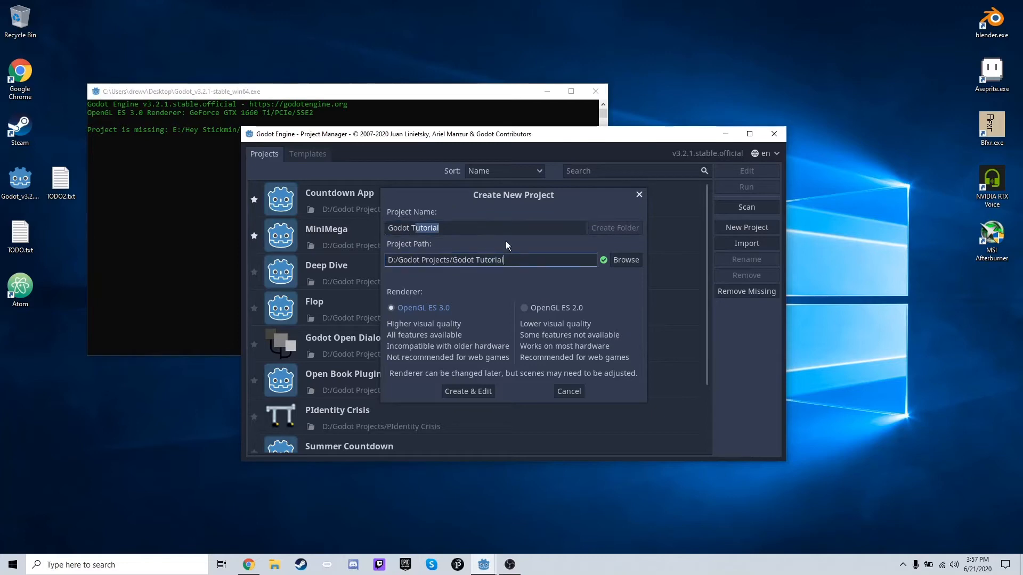
{"action": "left_click", "coordinate": [505, 229]}
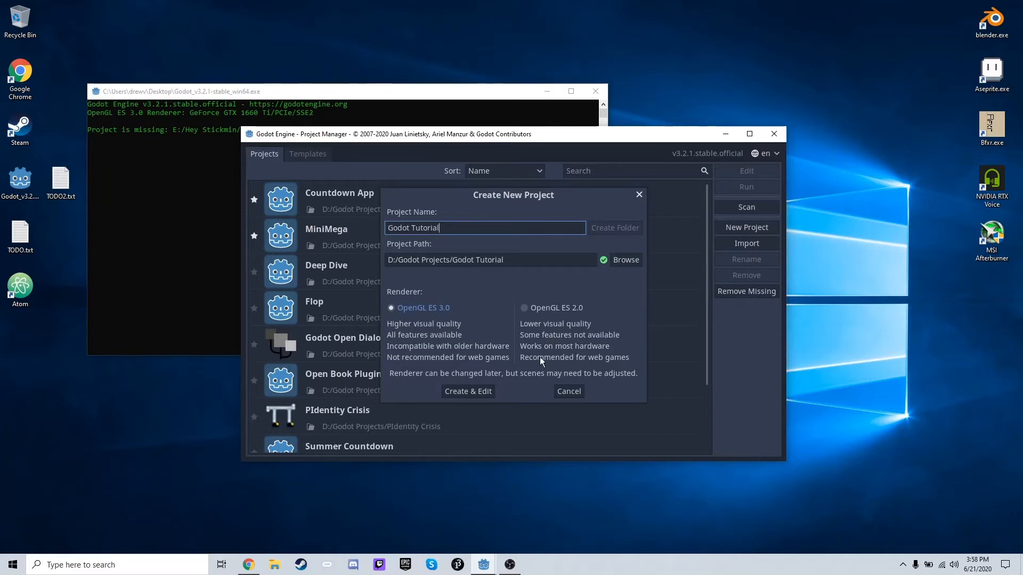
{"action": "left_click", "coordinate": [454, 312]}
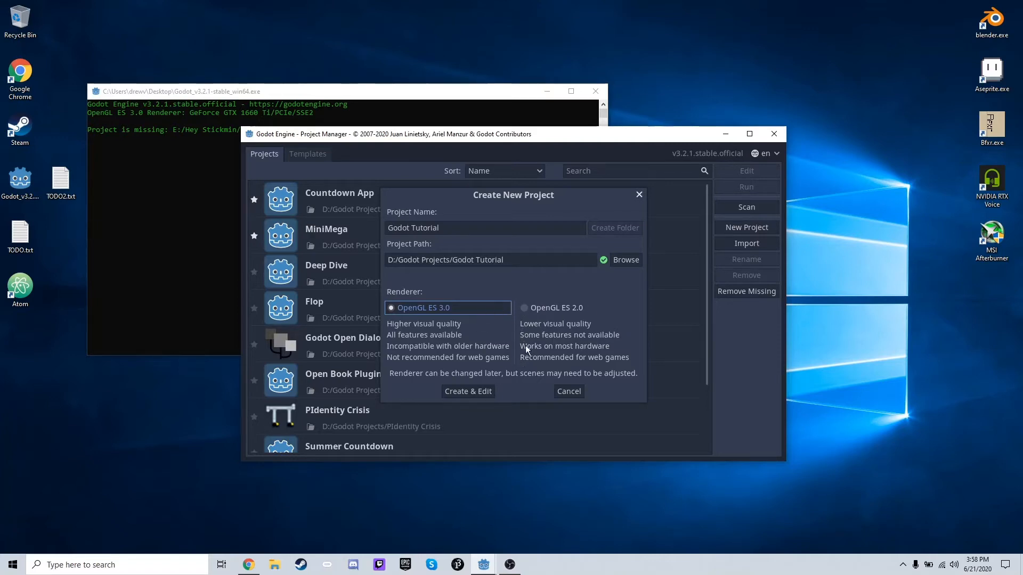
{"action": "left_click", "coordinate": [494, 389]}
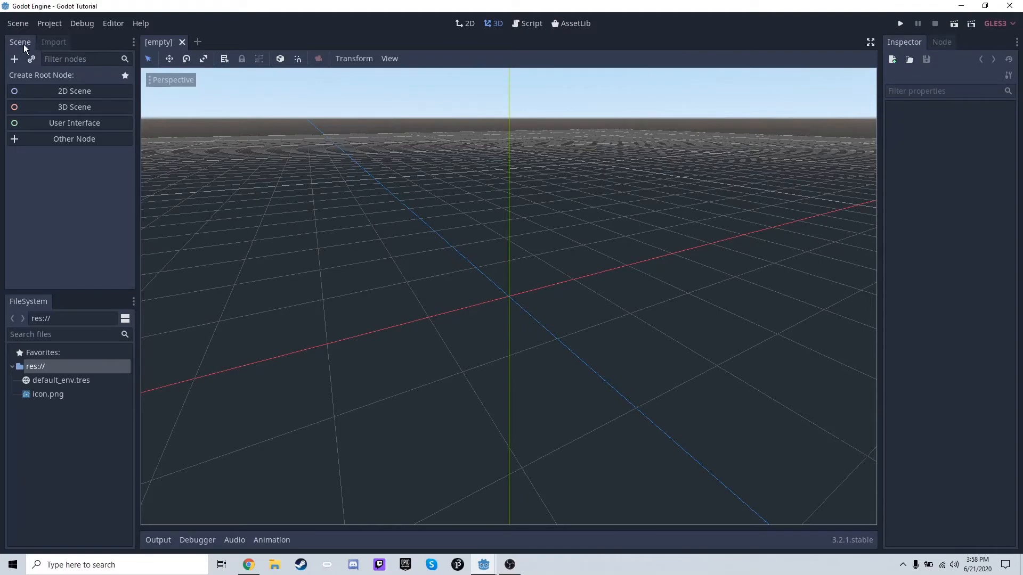
Examine the Import dock and the project files icon.png and default_env.tres, including the environment's Background properties, and collapse the res:// folder.
{"action": "left_click", "coordinate": [55, 43]}
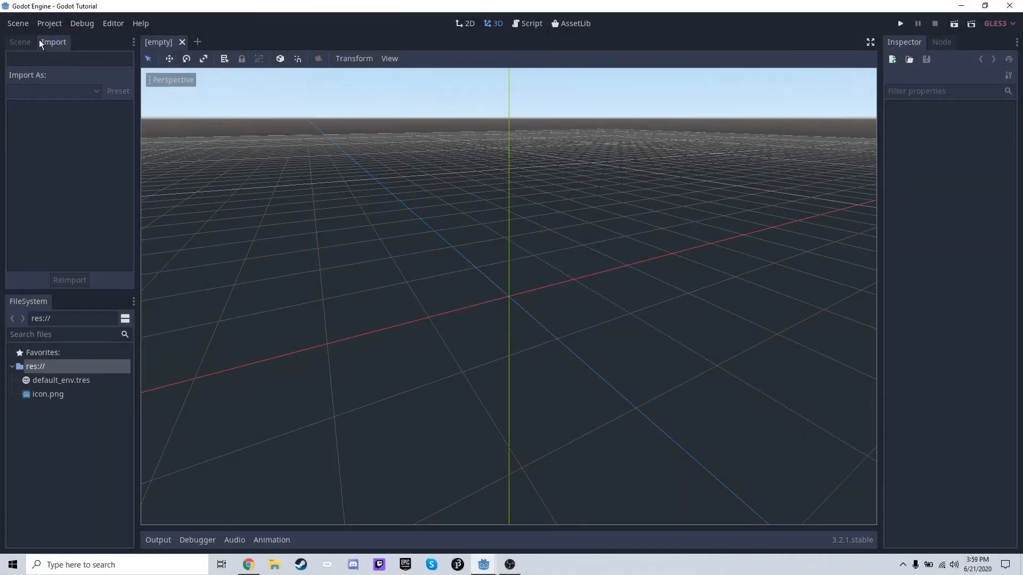
{"action": "left_click", "coordinate": [20, 42]}
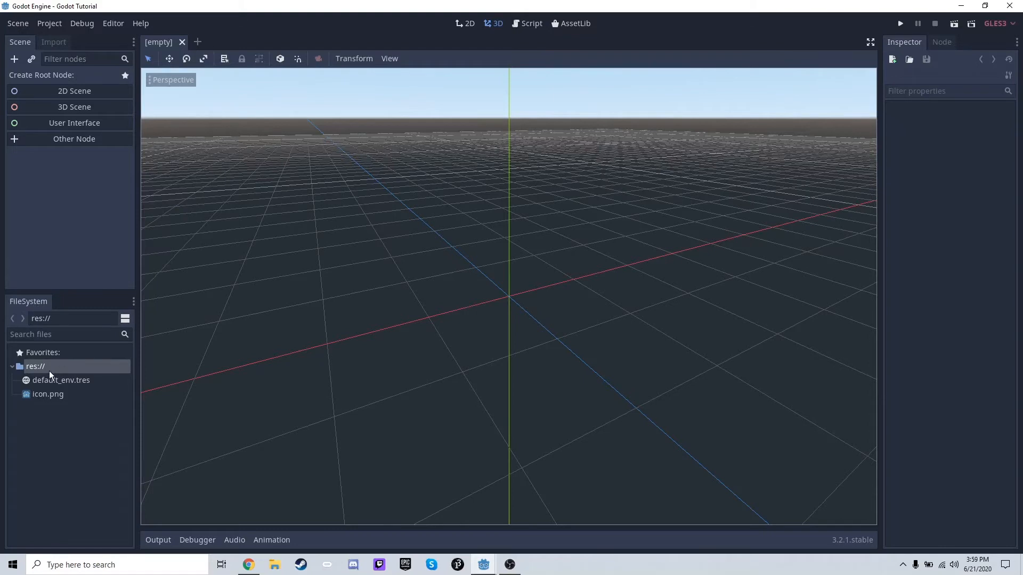
{"action": "left_click", "coordinate": [34, 367]}
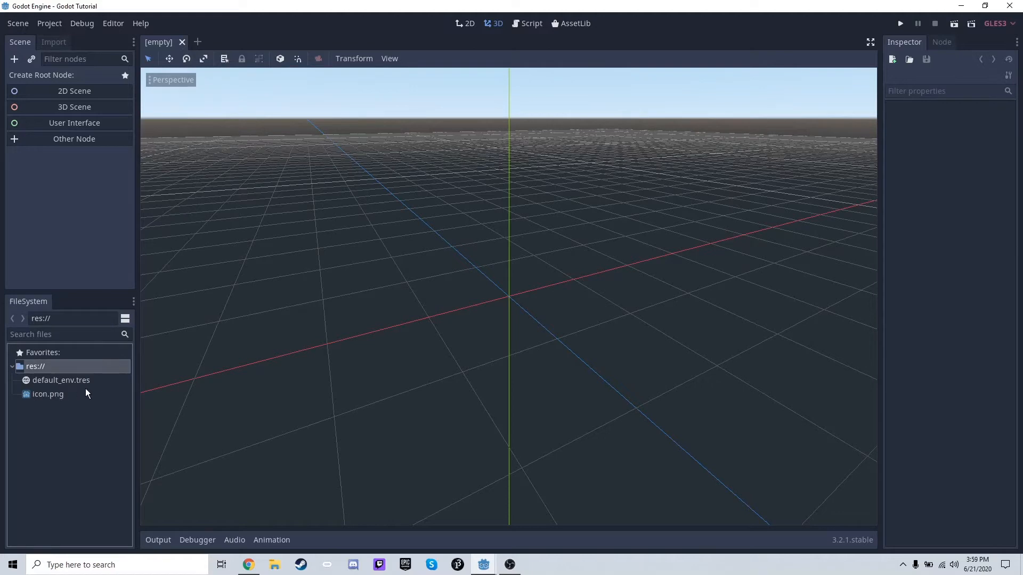
{"action": "left_click", "coordinate": [70, 394]}
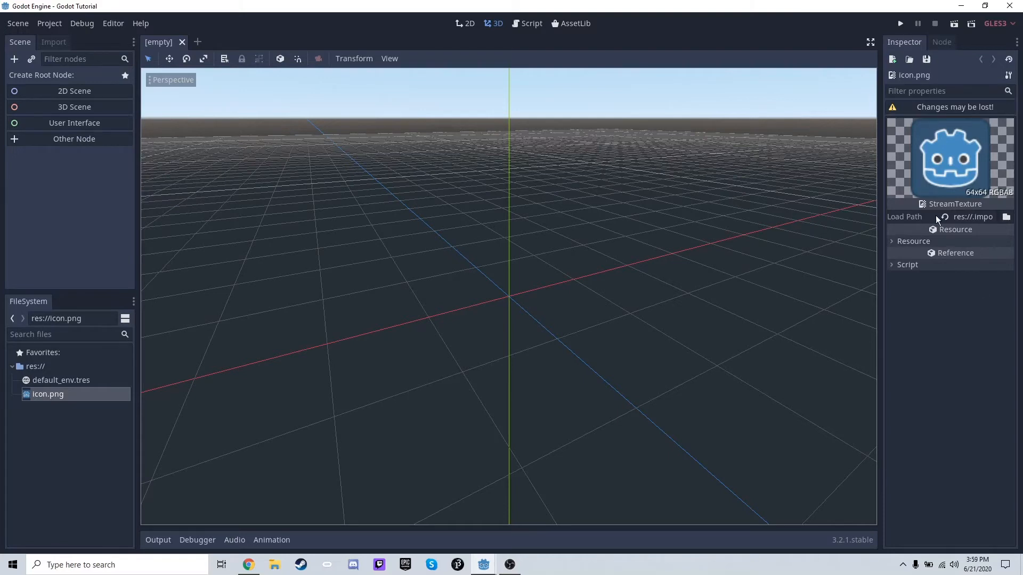
{"action": "left_click", "coordinate": [96, 381]}
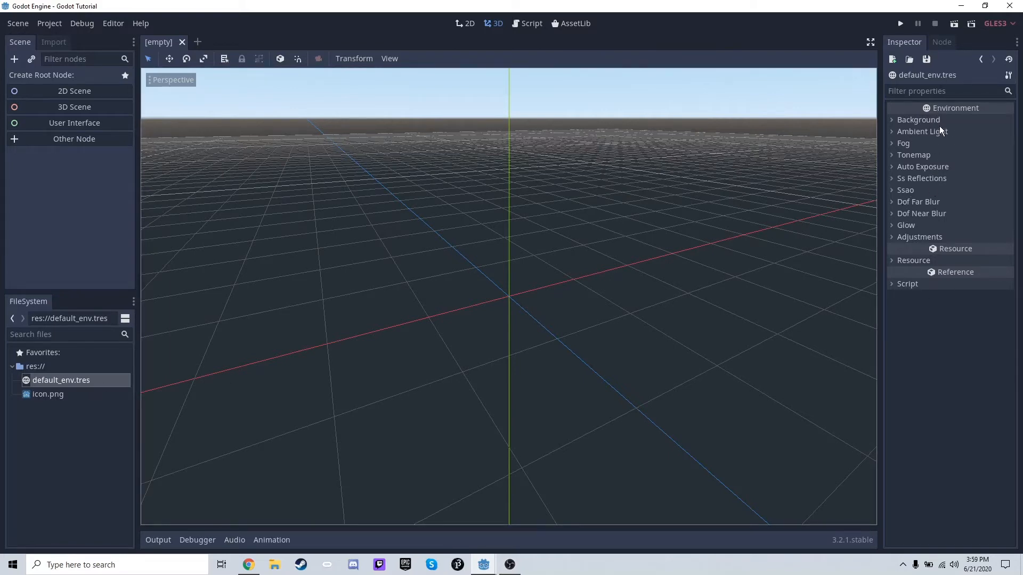
{"action": "left_click", "coordinate": [920, 119]}
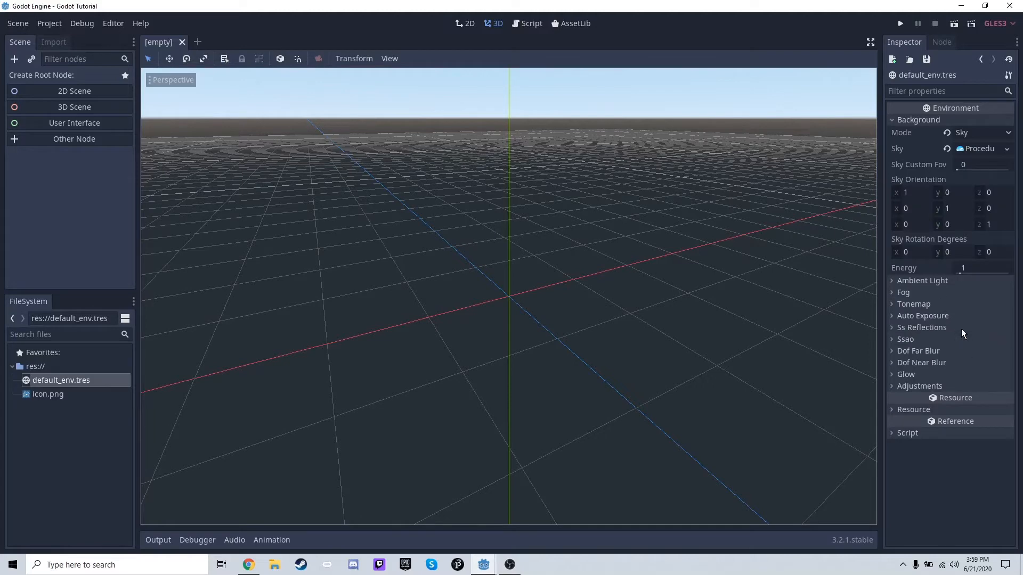
{"action": "left_click", "coordinate": [944, 120]}
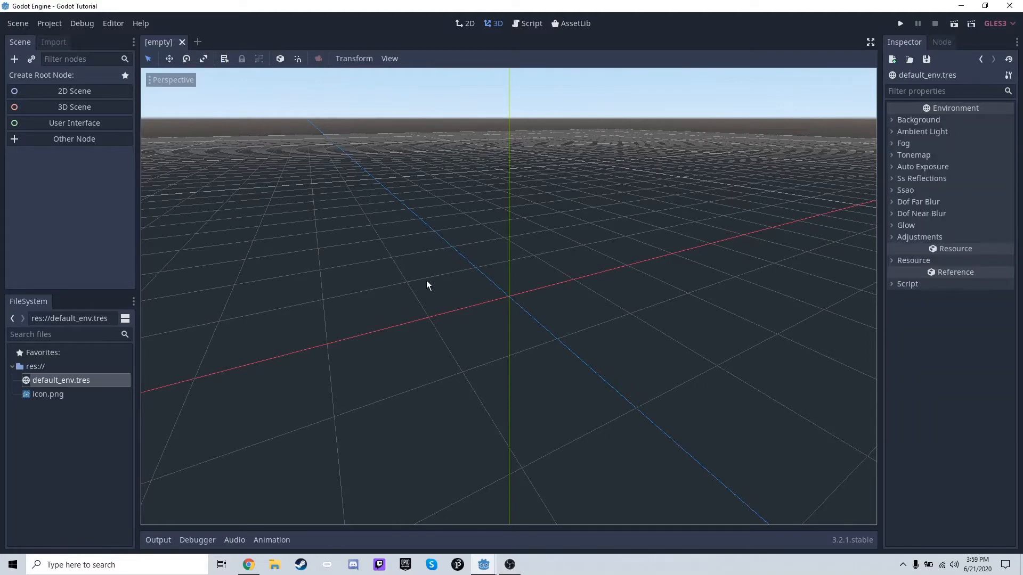
{"action": "left_click", "coordinate": [115, 394]}
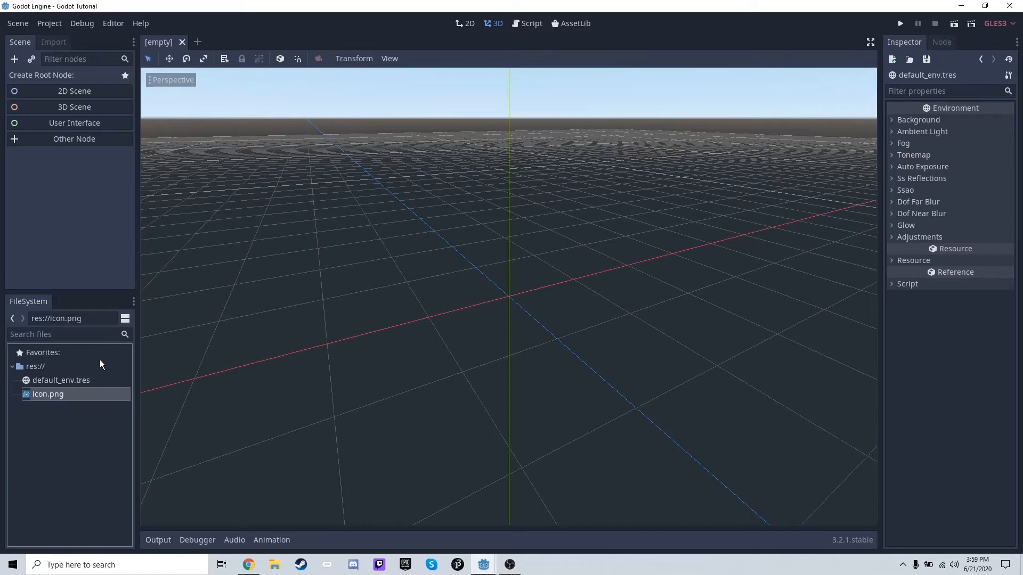
{"action": "double_click", "coordinate": [73, 366]}
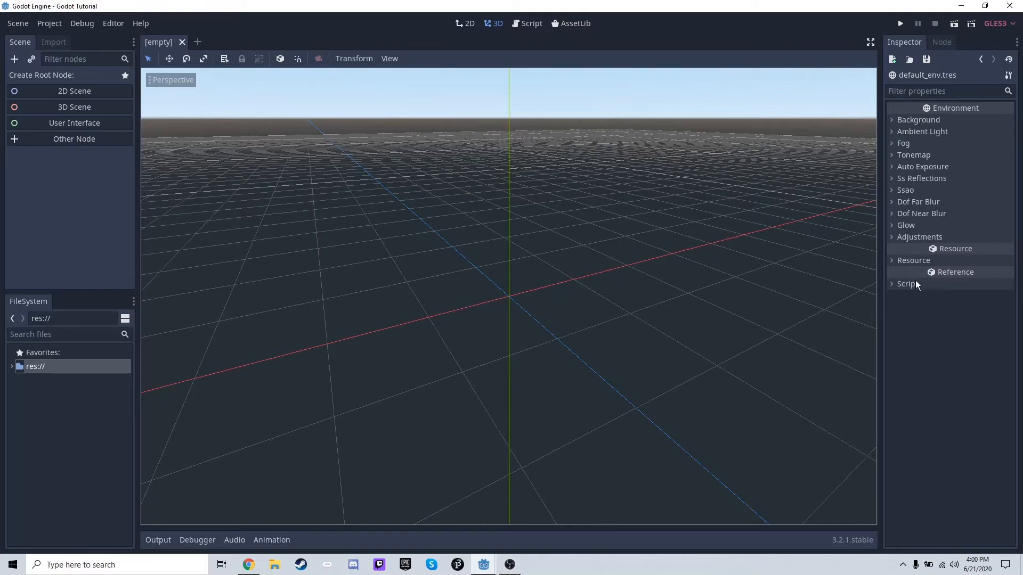
Look through the Node dock and the Script and AssetLib workspaces, ending in the 2D workspace.
{"action": "left_click", "coordinate": [948, 43]}
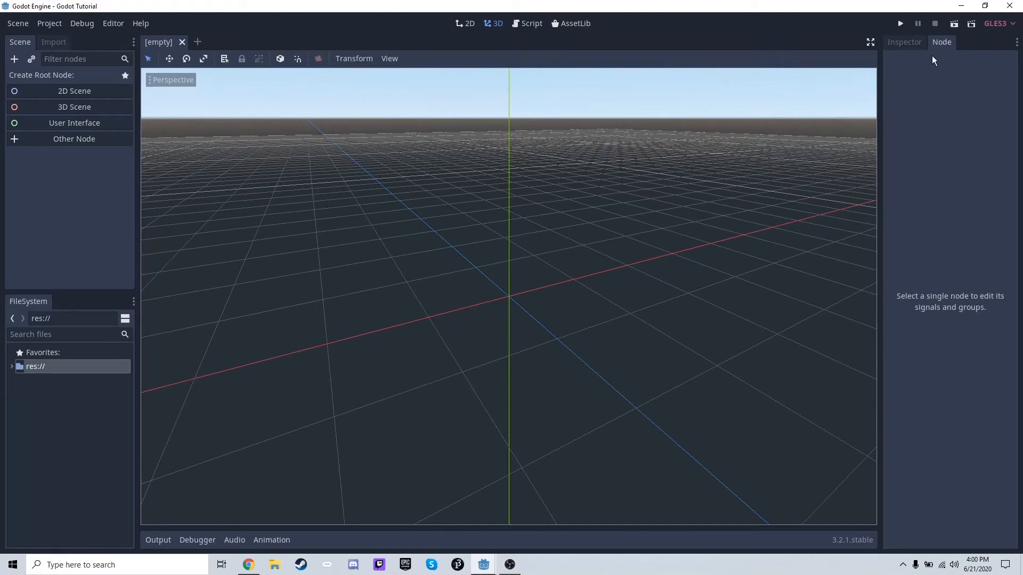
{"action": "left_click", "coordinate": [916, 46]}
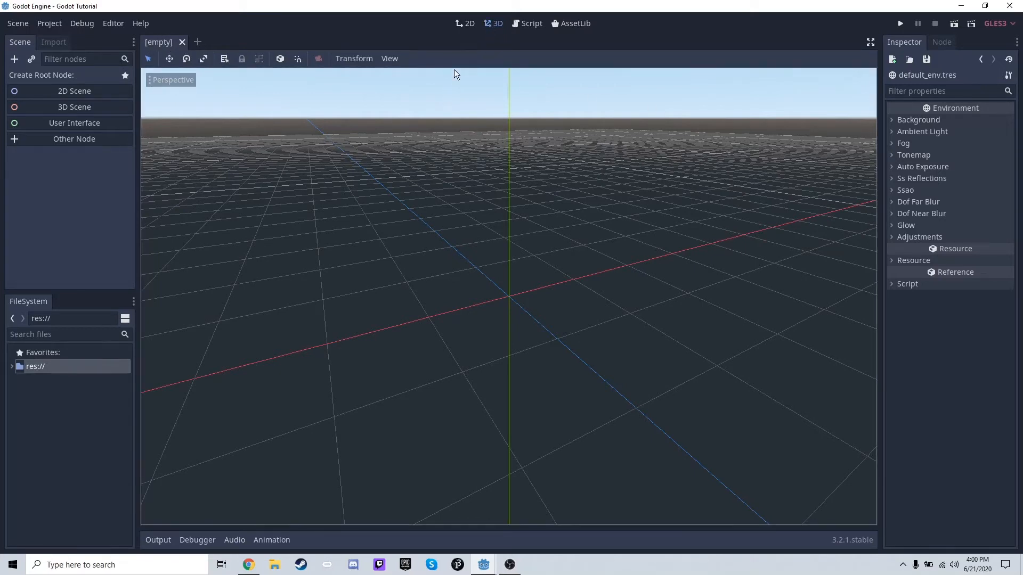
{"action": "left_click", "coordinate": [467, 25]}
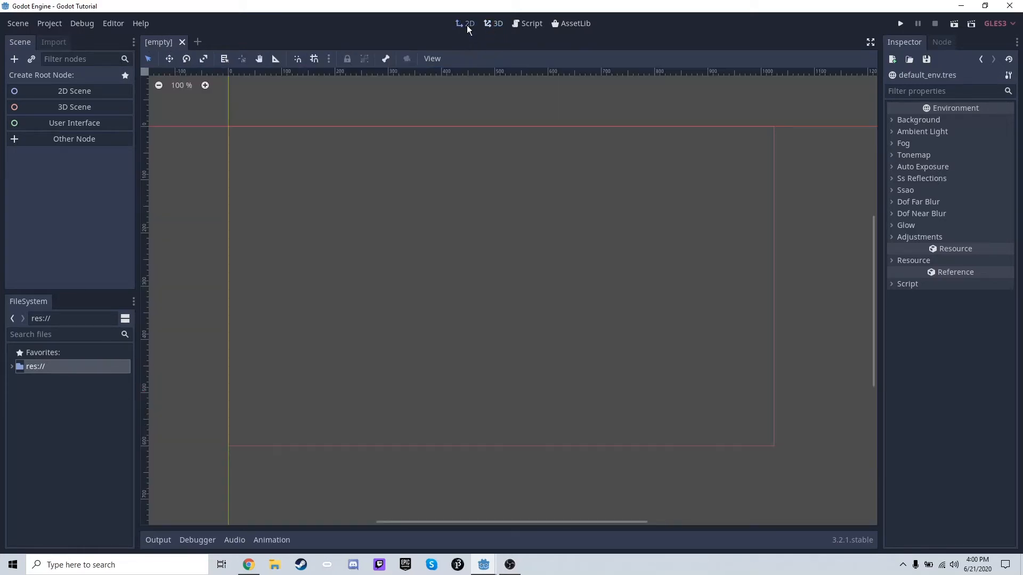
{"action": "left_click", "coordinate": [532, 24]}
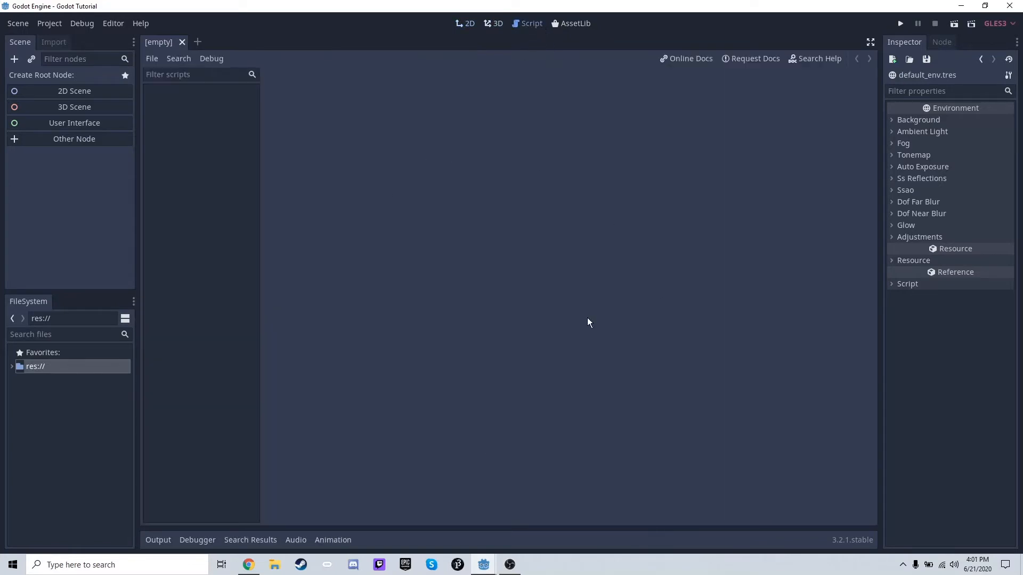
{"action": "left_click", "coordinate": [559, 24]}
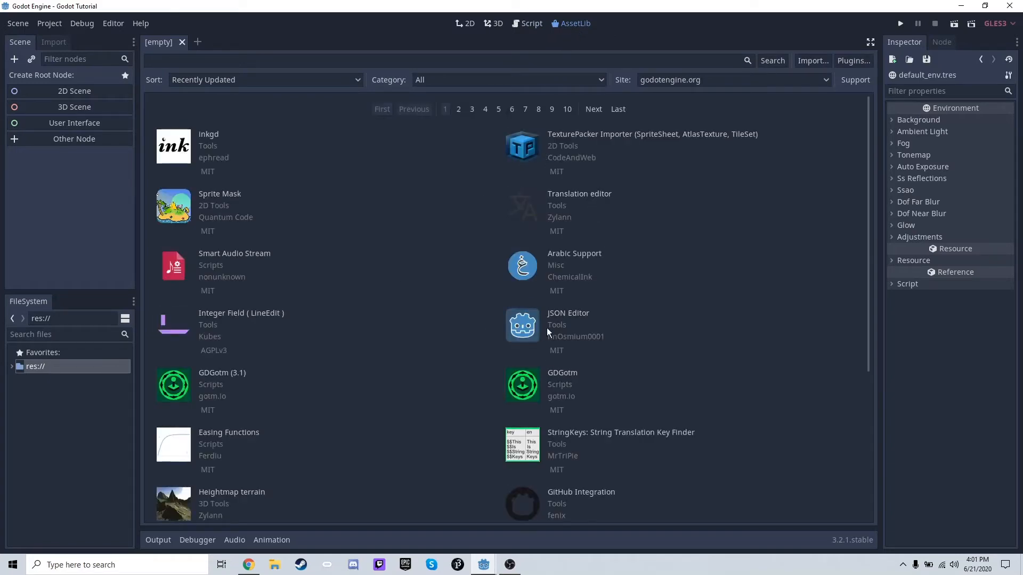
{"action": "left_click", "coordinate": [467, 25]}
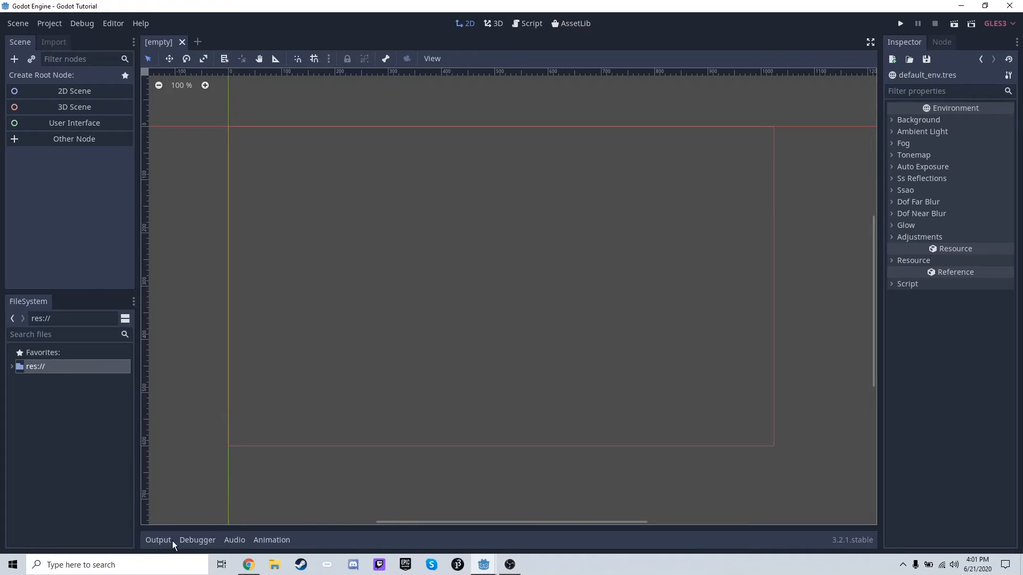
Review the Output, Debugger, Audio and Animation panels, leaving Output open.
{"action": "left_click", "coordinate": [158, 540]}
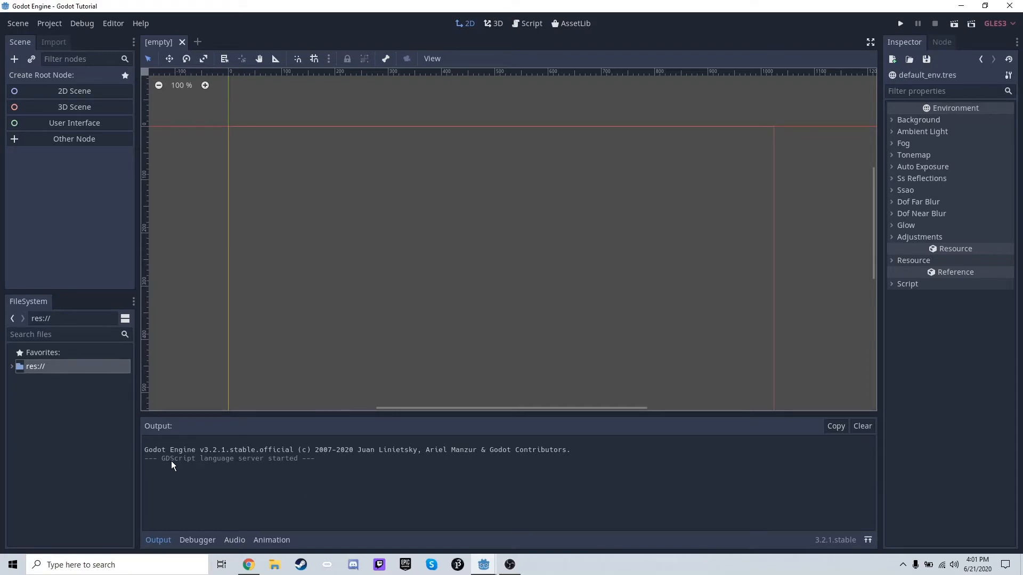
{"action": "left_click", "coordinate": [214, 541]}
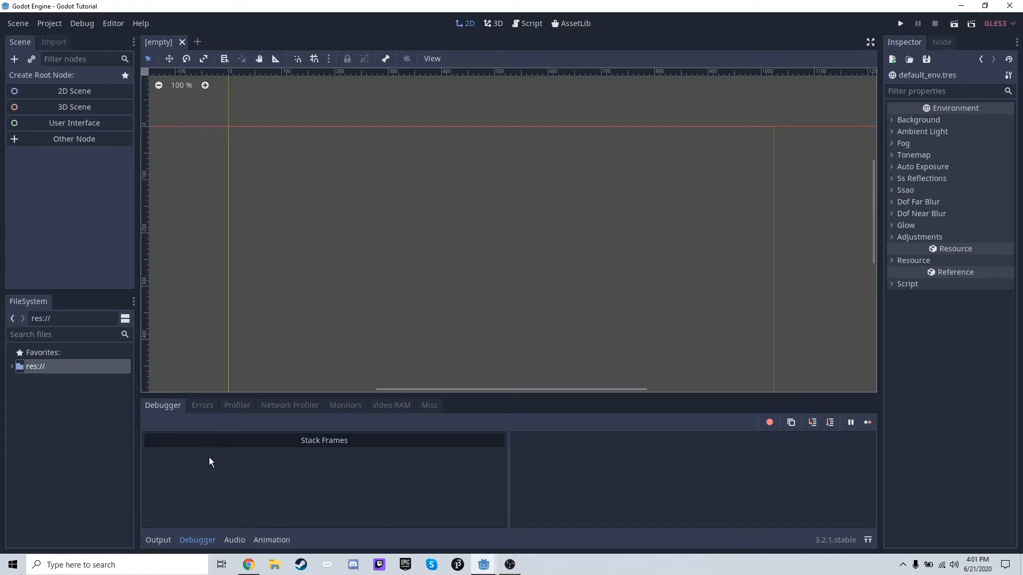
{"action": "left_click", "coordinate": [235, 540]}
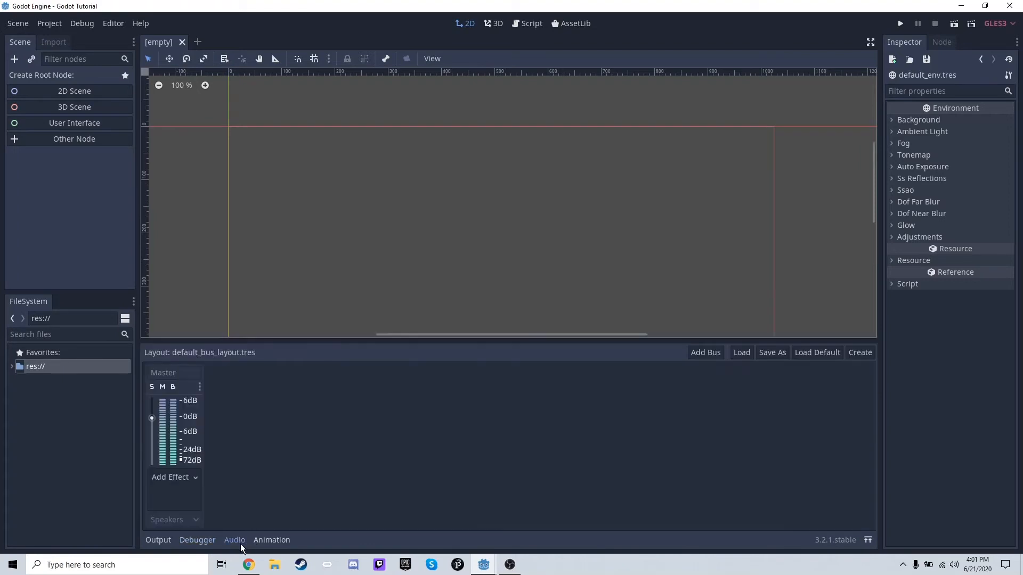
{"action": "left_click", "coordinate": [272, 541]}
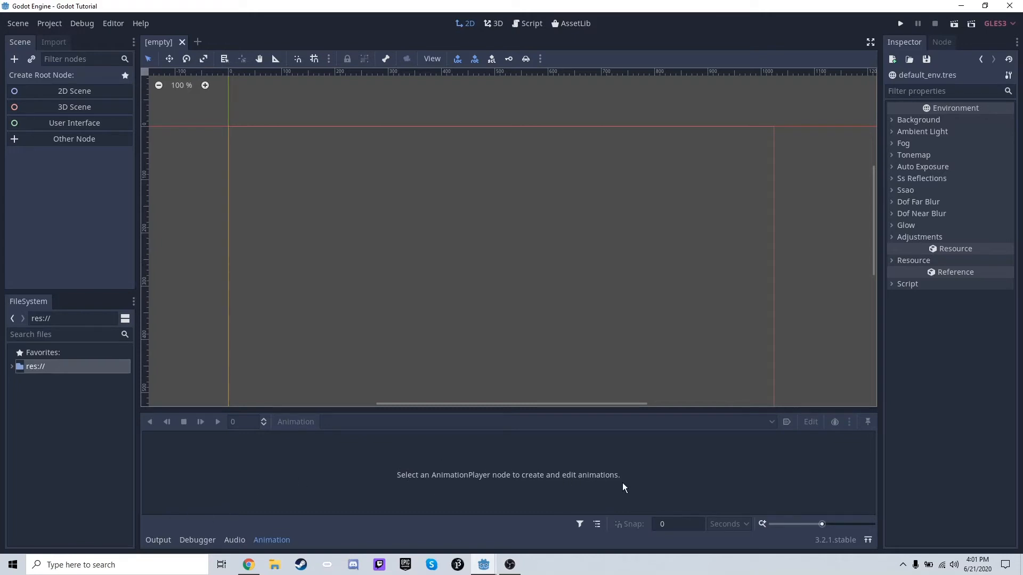
{"action": "left_click", "coordinate": [163, 540]}
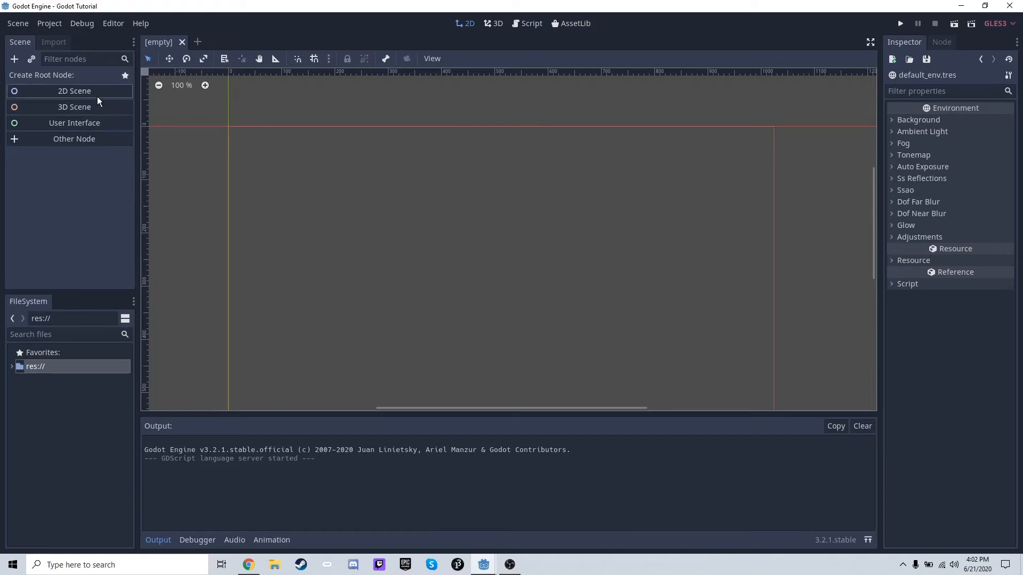
Create a 2D scene root node and expand its Transform properties.
{"action": "left_click", "coordinate": [118, 92]}
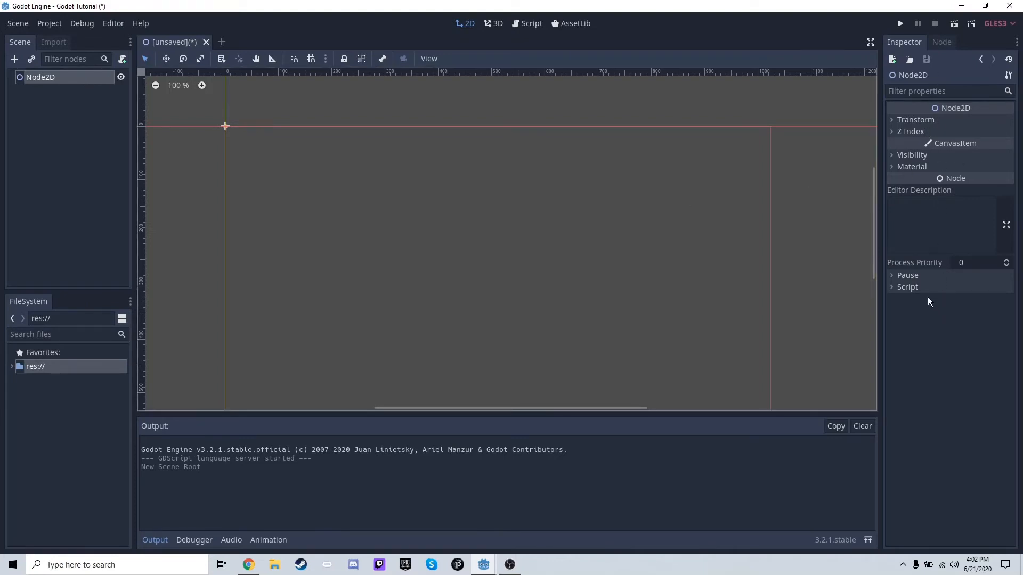
{"action": "left_click", "coordinate": [940, 120]}
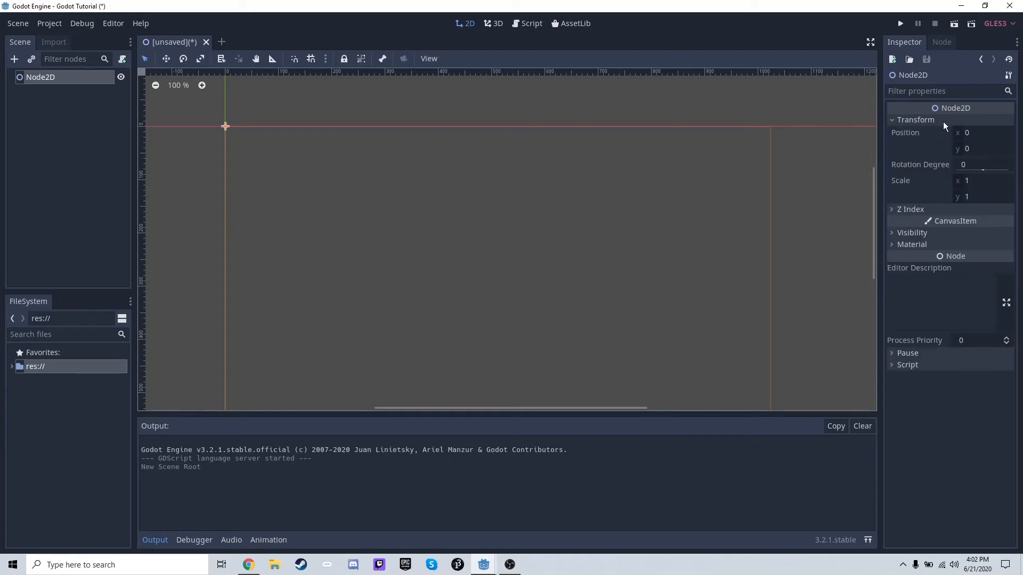
Set the Node2D's X position to 50, reset the position to its default and collapse the Transform properties.
{"action": "left_click_drag", "start_coordinate": [206, 111], "coordinate": [261, 158]}
{"action": "left_click", "coordinate": [970, 134]}
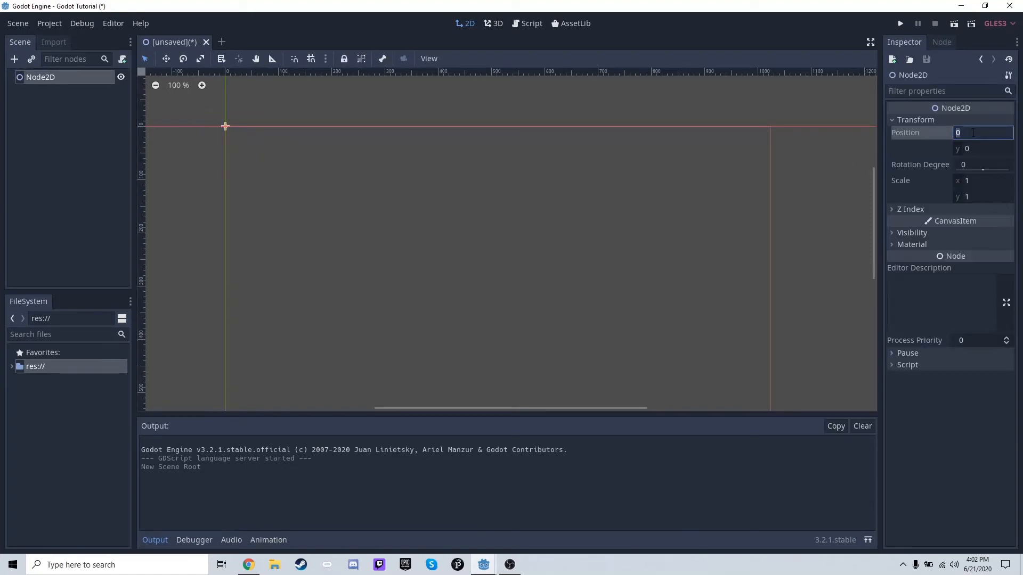
{"action": "type", "text": "50"}
{"action": "key", "text": "Return"}
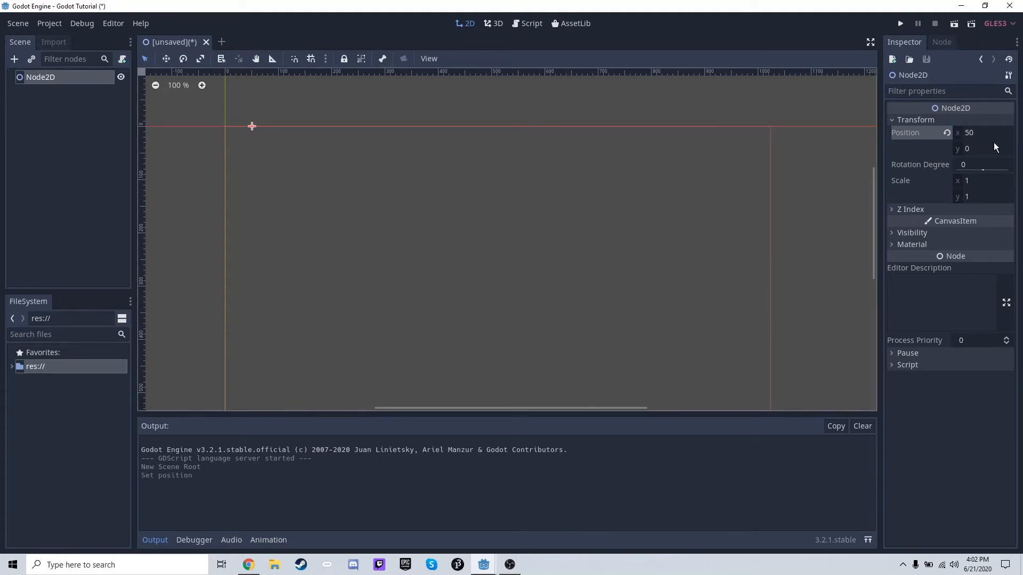
{"action": "left_click", "coordinate": [947, 133]}
{"action": "left_click", "coordinate": [968, 122]}
Examine the Node2D's Z Index, Editor Description, Process Priority and Transform properties.
{"action": "left_click", "coordinate": [970, 133]}
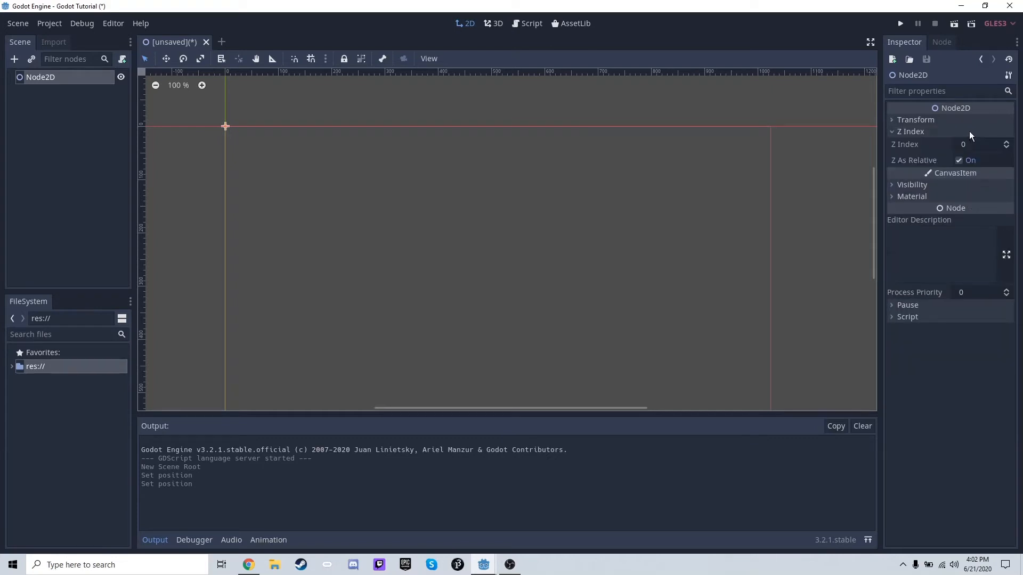
{"action": "left_click", "coordinate": [970, 131]}
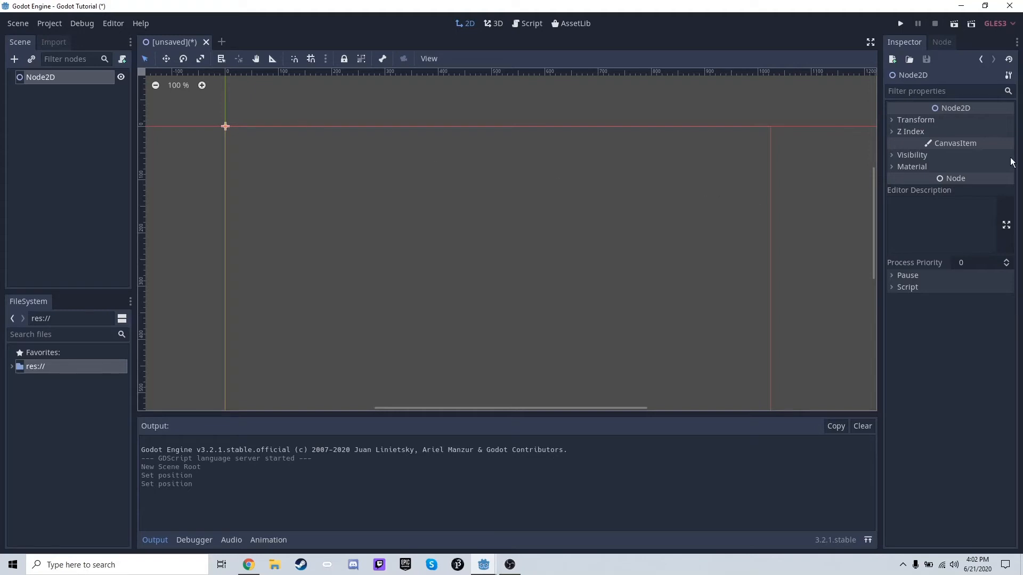
{"action": "left_click", "coordinate": [909, 131]}
{"action": "left_click", "coordinate": [910, 132]}
{"action": "left_click", "coordinate": [989, 228]}
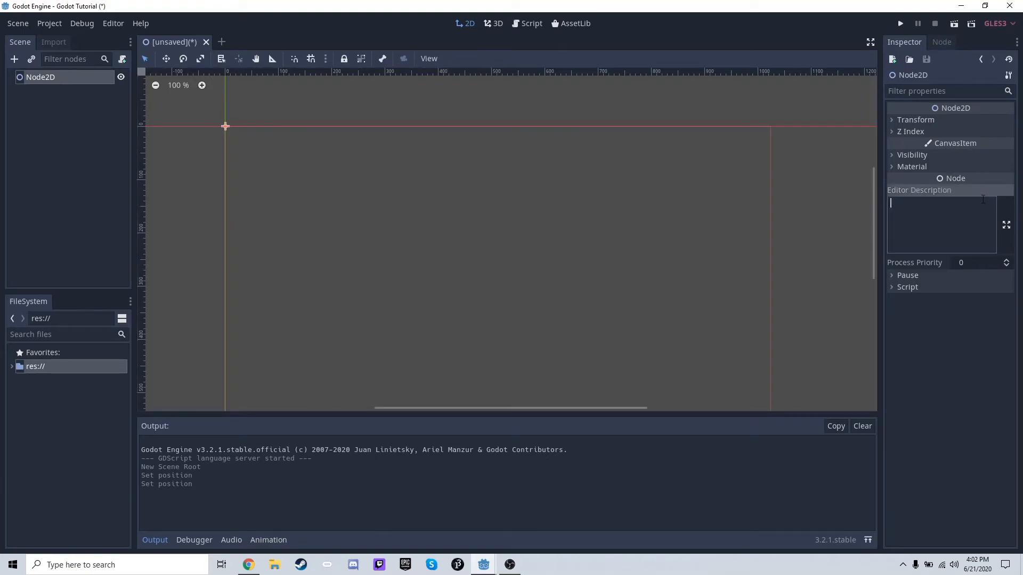
{"action": "left_click", "coordinate": [983, 257]}
{"action": "key", "text": "Return"}
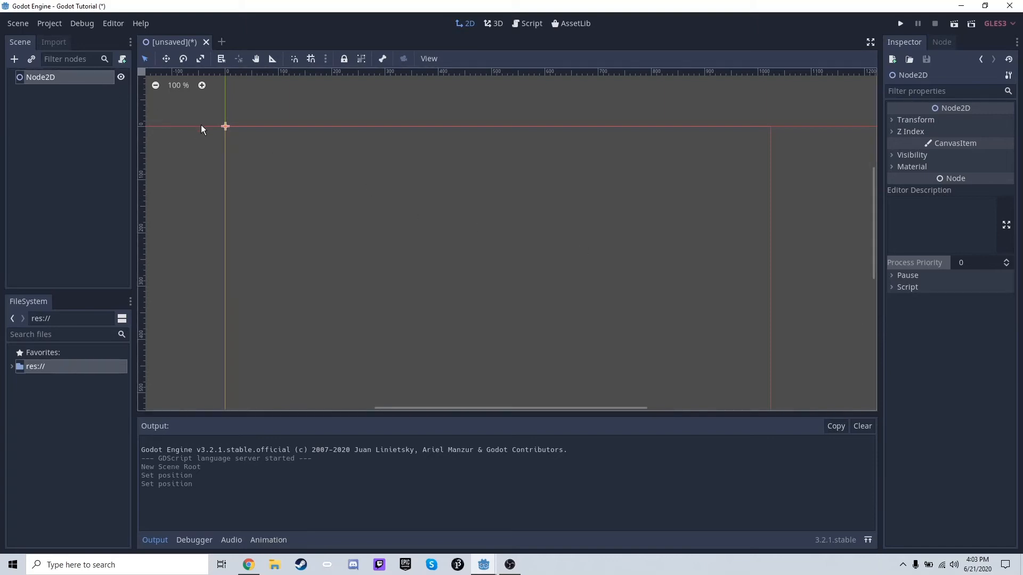
{"action": "middle_click_drag", "start_coordinate": [260, 152], "coordinate": [319, 200]}
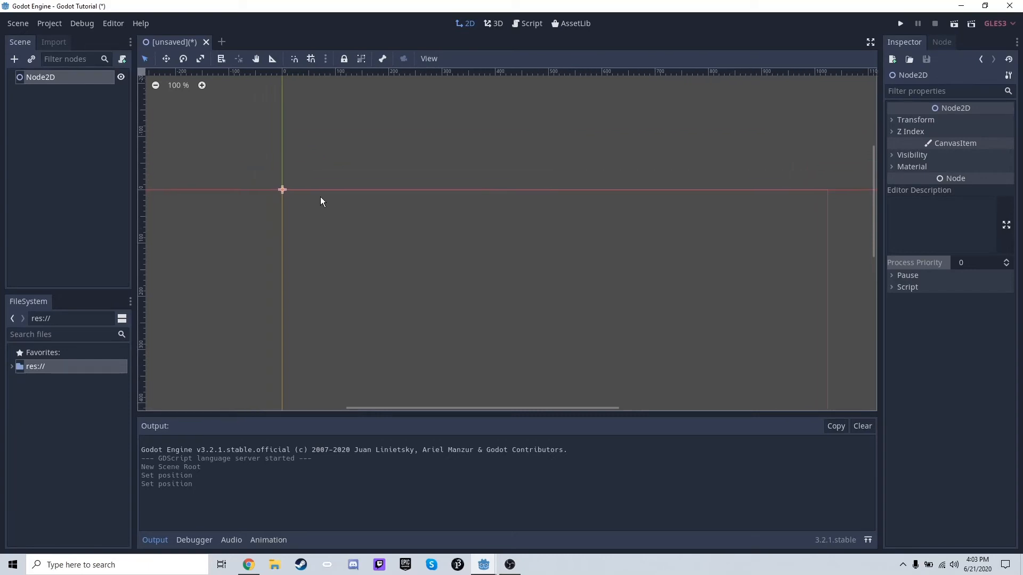
{"action": "left_click", "coordinate": [946, 121]}
{"action": "left_click", "coordinate": [946, 121]}
{"action": "left_click", "coordinate": [941, 132]}
{"action": "left_click", "coordinate": [942, 131]}
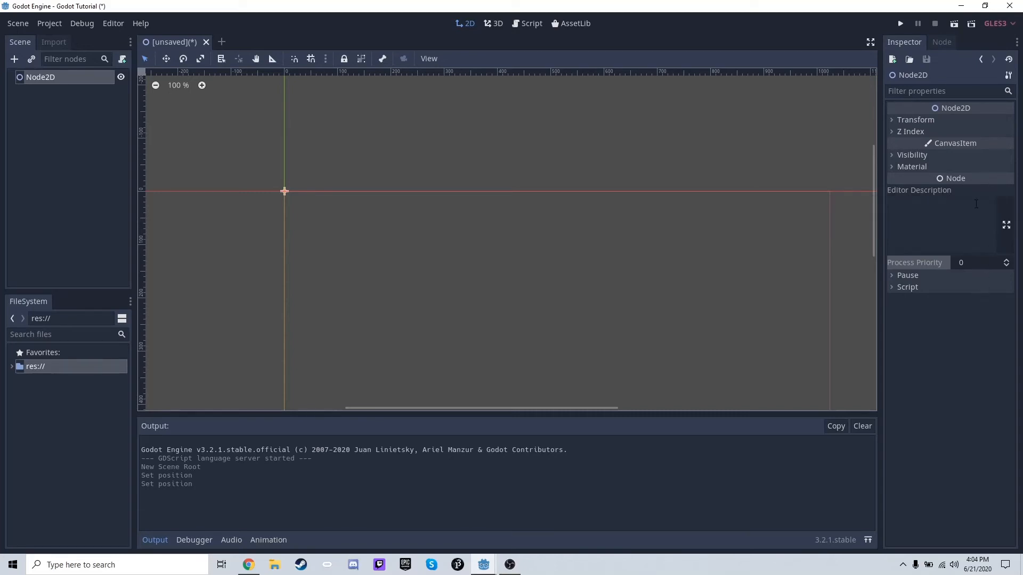
Inspect the Node2D's Pause, Script, Material and Visibility properties, and revisit its Transform and Z Index settings.
{"action": "left_click", "coordinate": [953, 274]}
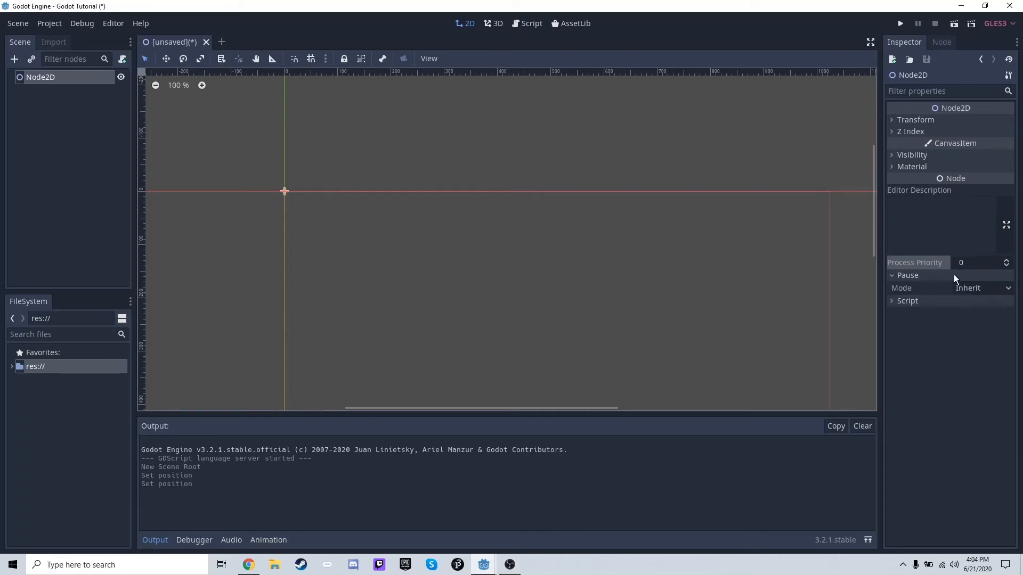
{"action": "left_click", "coordinate": [944, 275]}
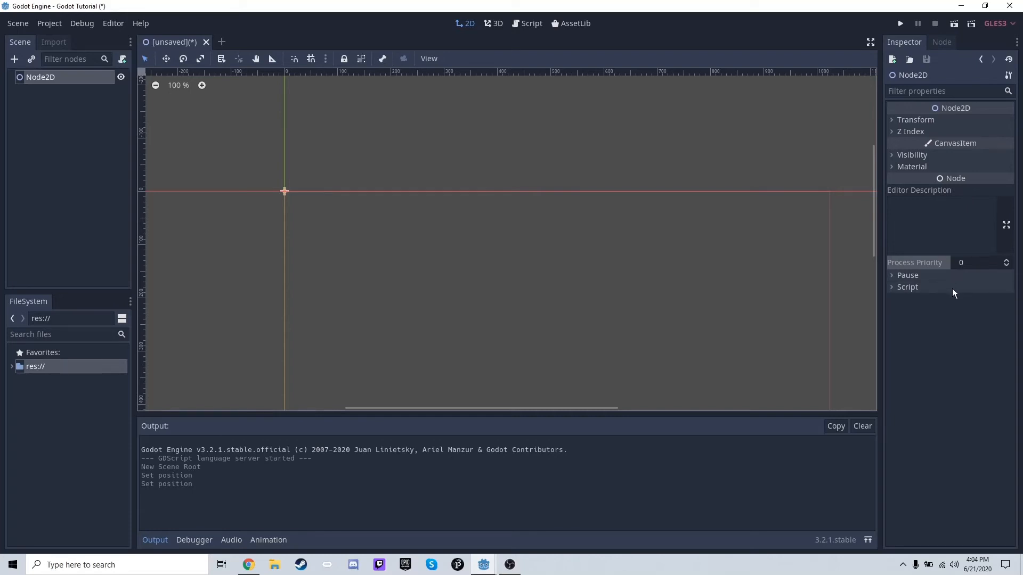
{"action": "left_click", "coordinate": [953, 291]}
{"action": "left_click", "coordinate": [952, 290]}
{"action": "left_click", "coordinate": [923, 168]}
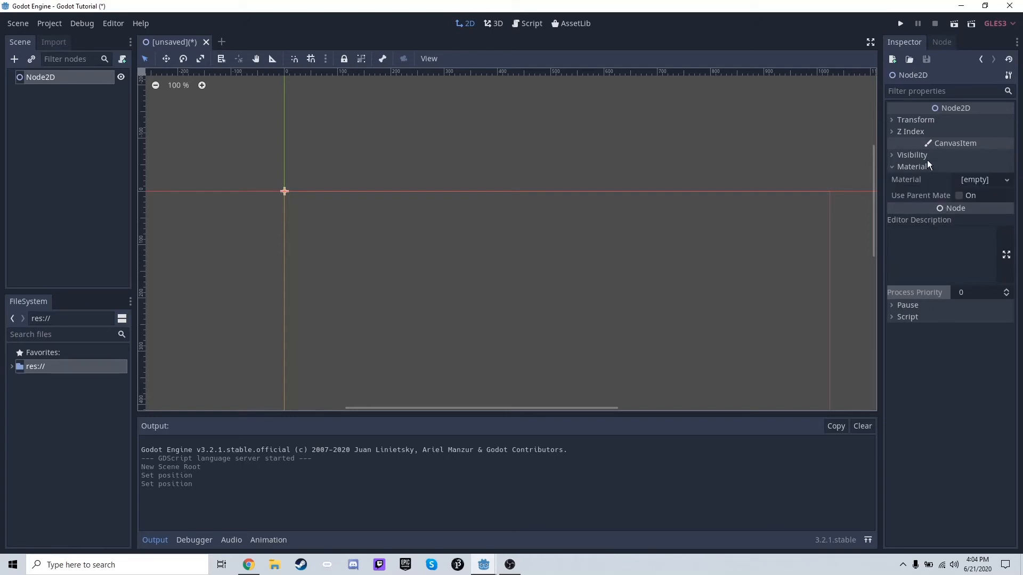
{"action": "left_click", "coordinate": [928, 155]}
{"action": "left_click", "coordinate": [928, 154]}
{"action": "left_click", "coordinate": [931, 166]}
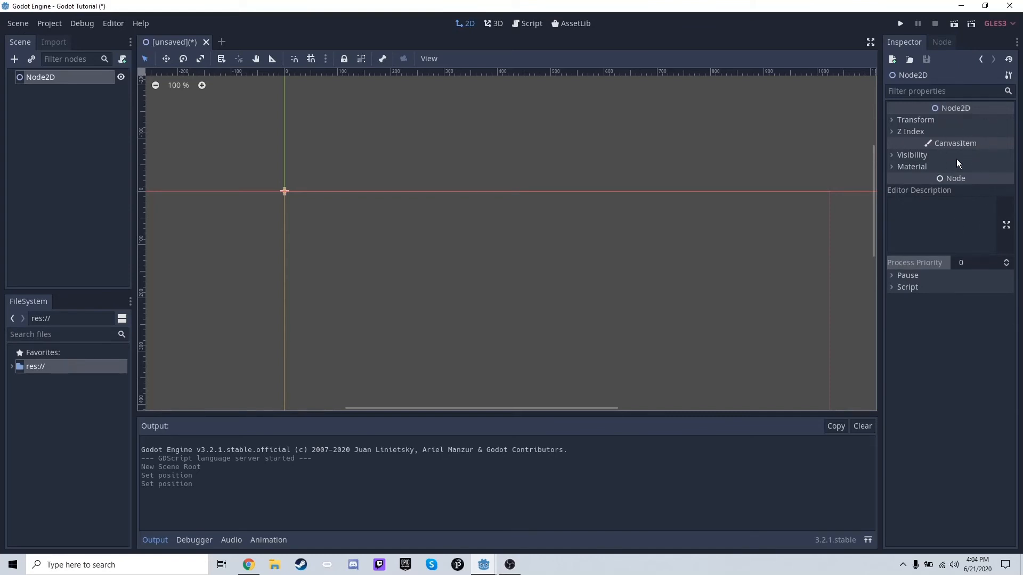
{"action": "left_click", "coordinate": [937, 119]}
{"action": "left_click", "coordinate": [935, 119]}
{"action": "left_click", "coordinate": [938, 135]}
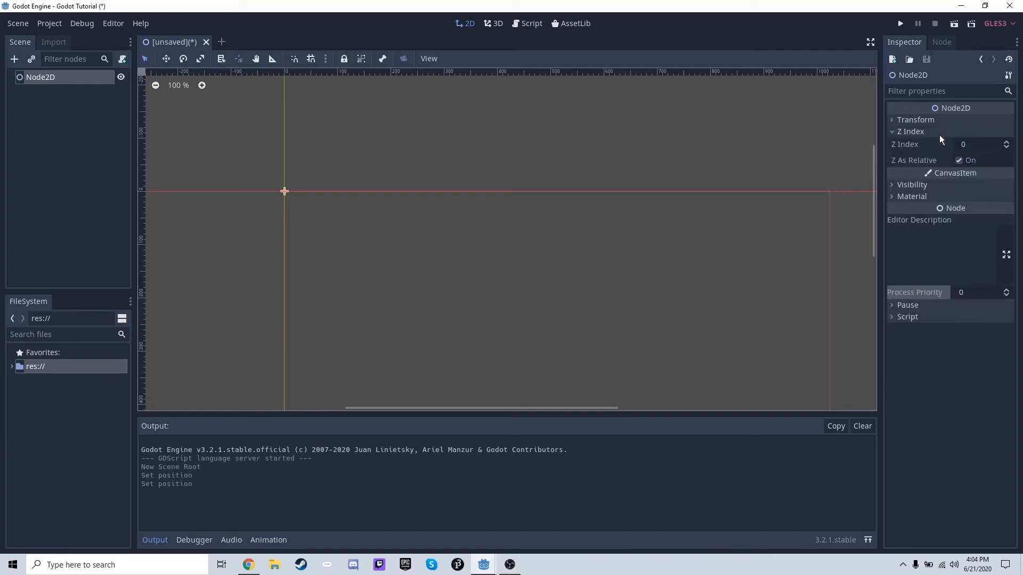
Collapse the Node2D's Z Index properties and browse the Node2D-based types available for a new child node.
{"action": "left_click", "coordinate": [938, 136]}
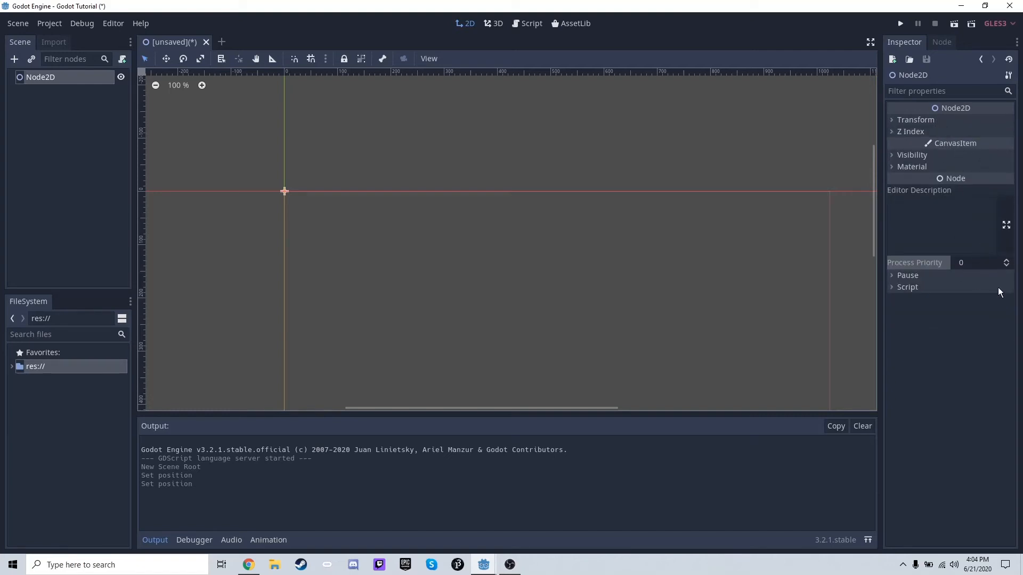
{"action": "left_click", "coordinate": [48, 78]}
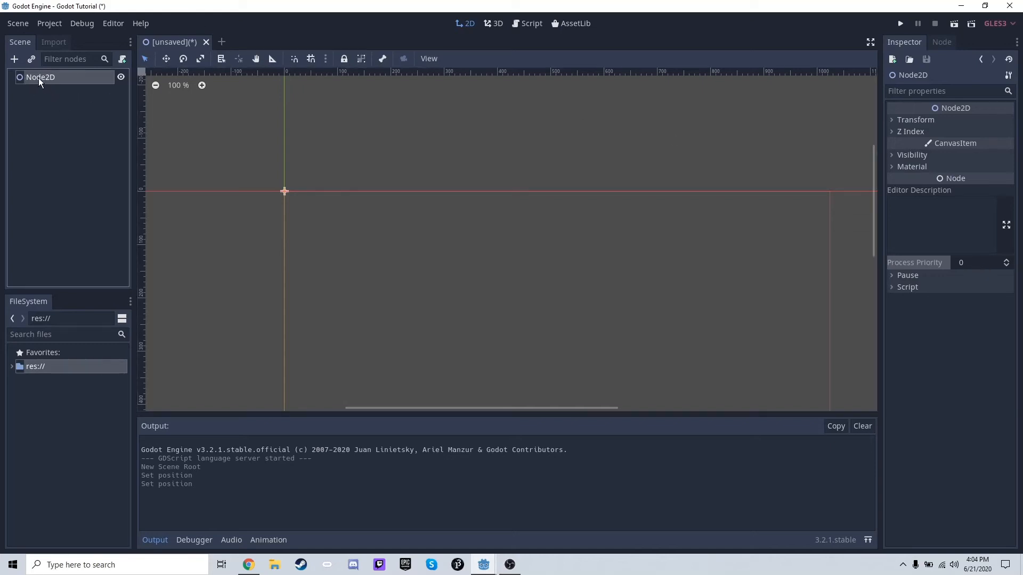
{"action": "left_click", "coordinate": [14, 59]}
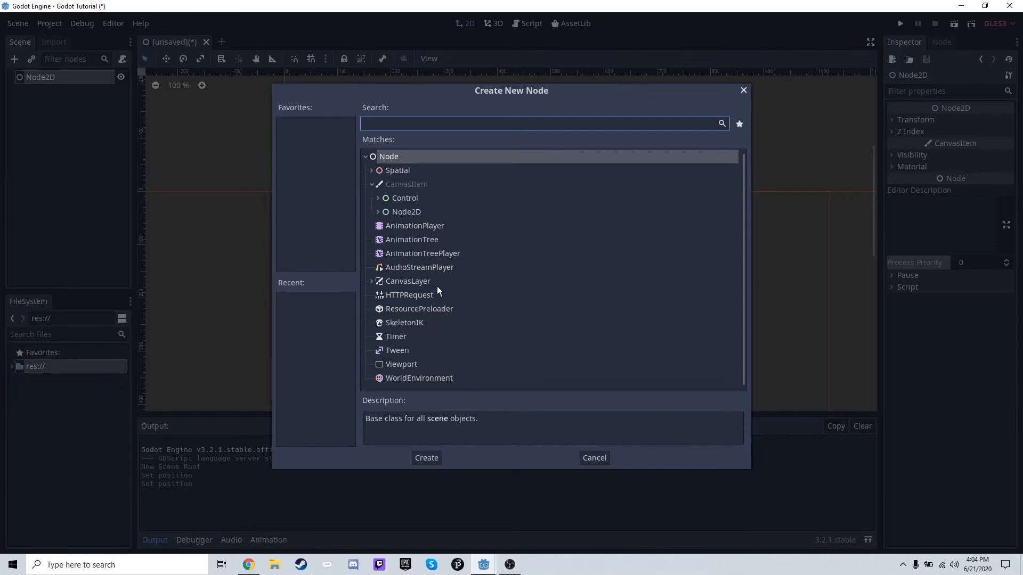
{"action": "scroll", "coordinate": [438, 293], "scroll_direction": "up", "scroll_amount": 1}
{"action": "left_click", "coordinate": [378, 214]}
{"action": "left_click", "coordinate": [378, 214]}
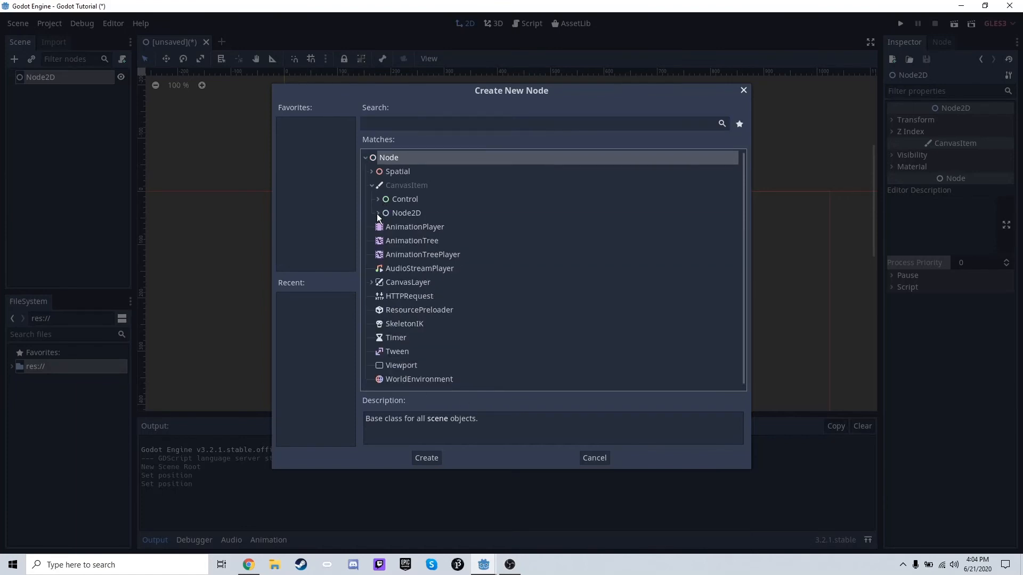
{"action": "left_click", "coordinate": [404, 212]}
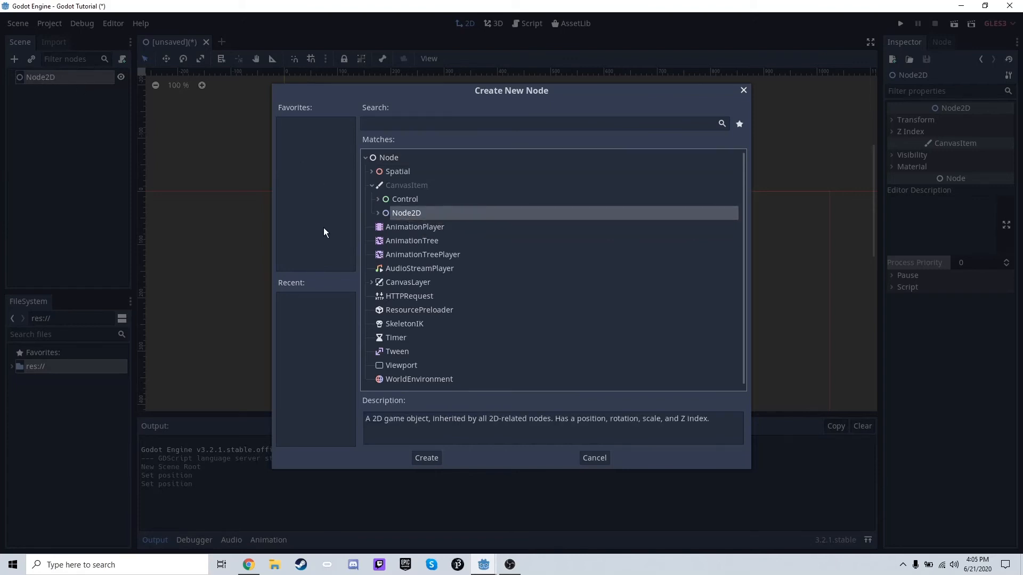
{"action": "left_click", "coordinate": [378, 214]}
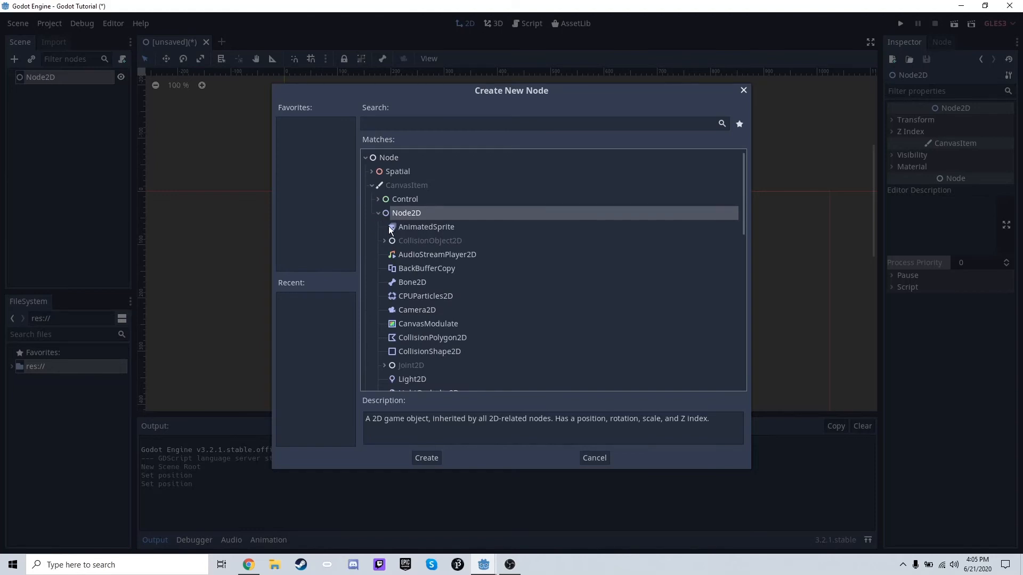
{"action": "scroll", "coordinate": [434, 267], "scroll_direction": "down", "scroll_amount": 2}
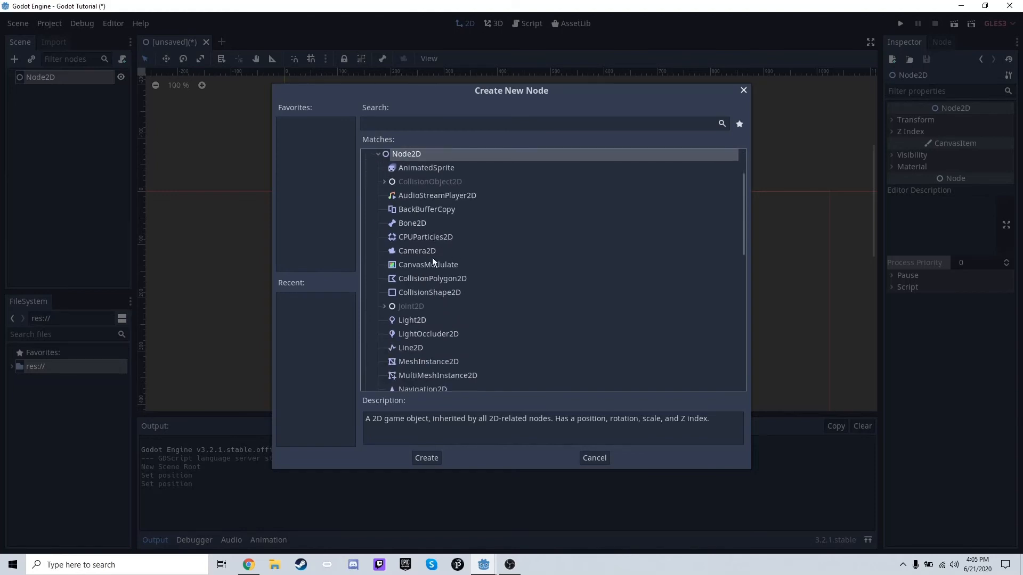
{"action": "scroll", "coordinate": [433, 261], "scroll_direction": "up", "scroll_amount": 1}
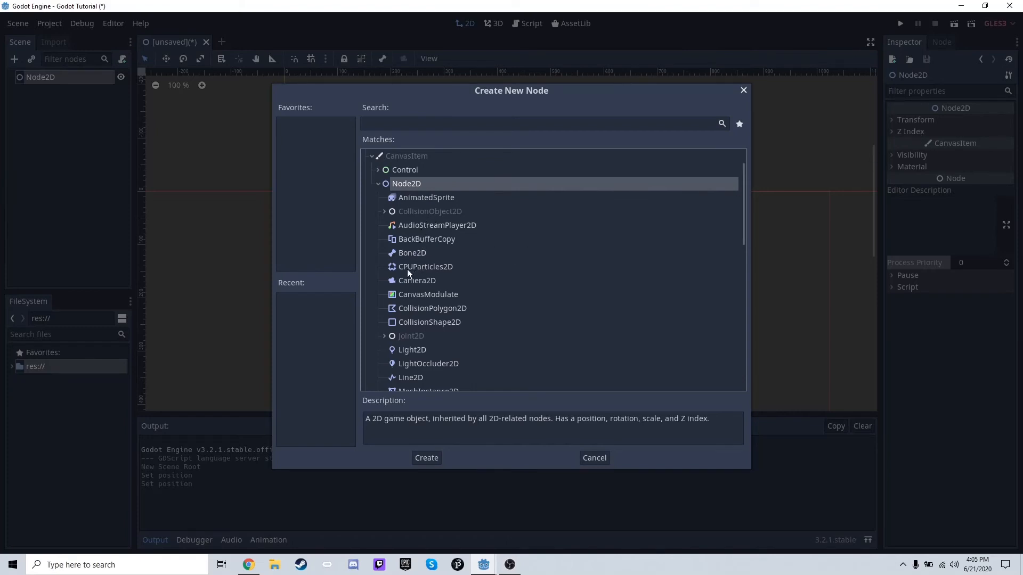
{"action": "scroll", "coordinate": [418, 264], "scroll_direction": "down", "scroll_amount": 3}
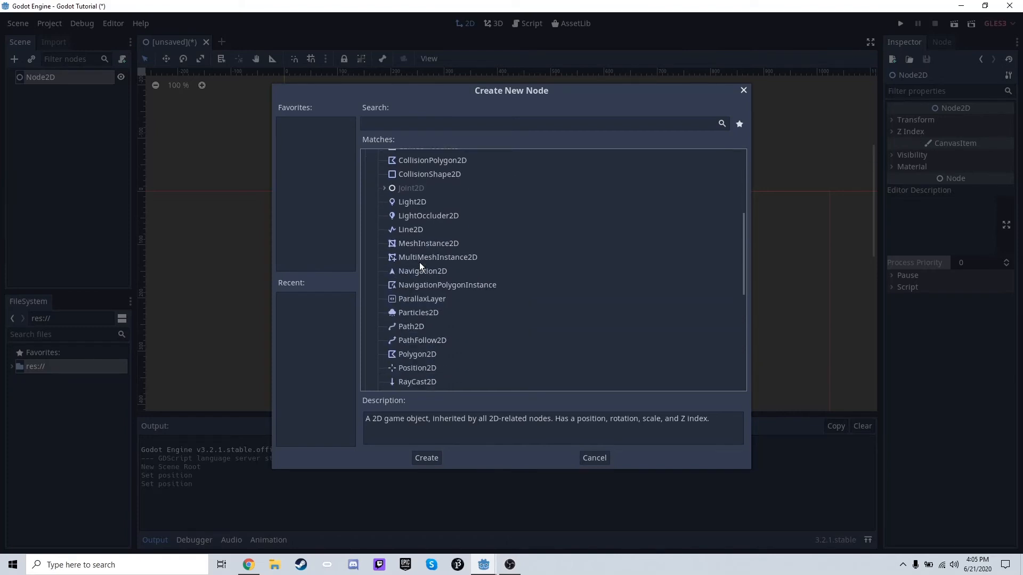
{"action": "scroll", "coordinate": [421, 263], "scroll_direction": "up", "scroll_amount": 5}
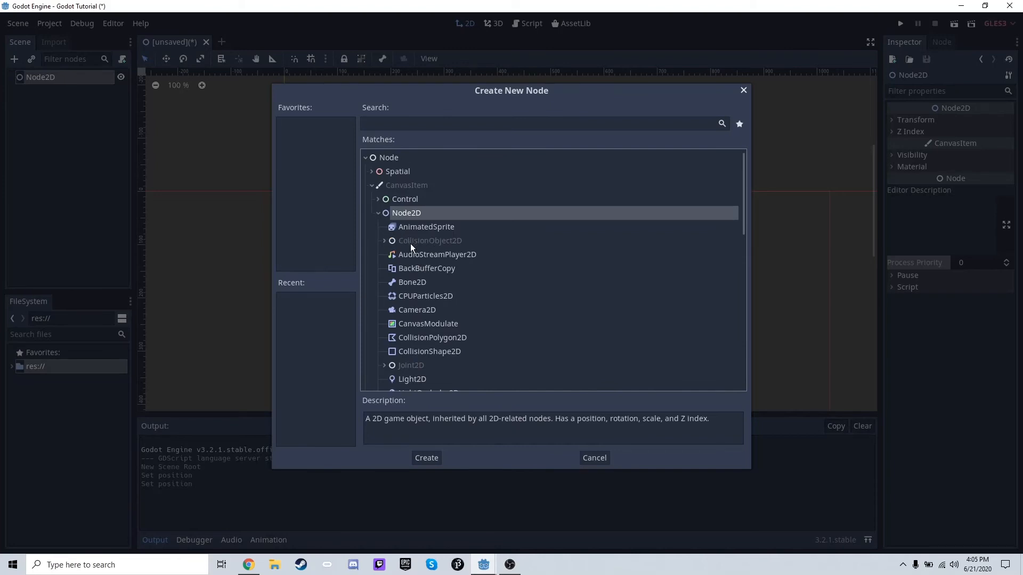
Add a Sprite node as a child of Node2D and compare the properties of both nodes.
{"action": "scroll", "coordinate": [411, 245], "scroll_direction": "down", "scroll_amount": 3}
{"action": "scroll", "coordinate": [425, 296], "scroll_direction": "down", "scroll_amount": 6}
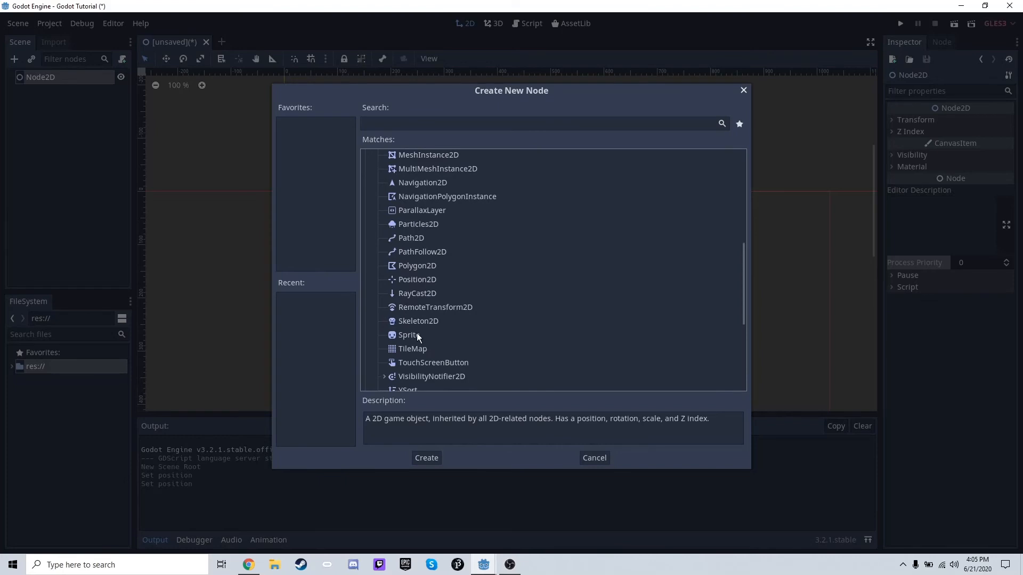
{"action": "left_click", "coordinate": [423, 337]}
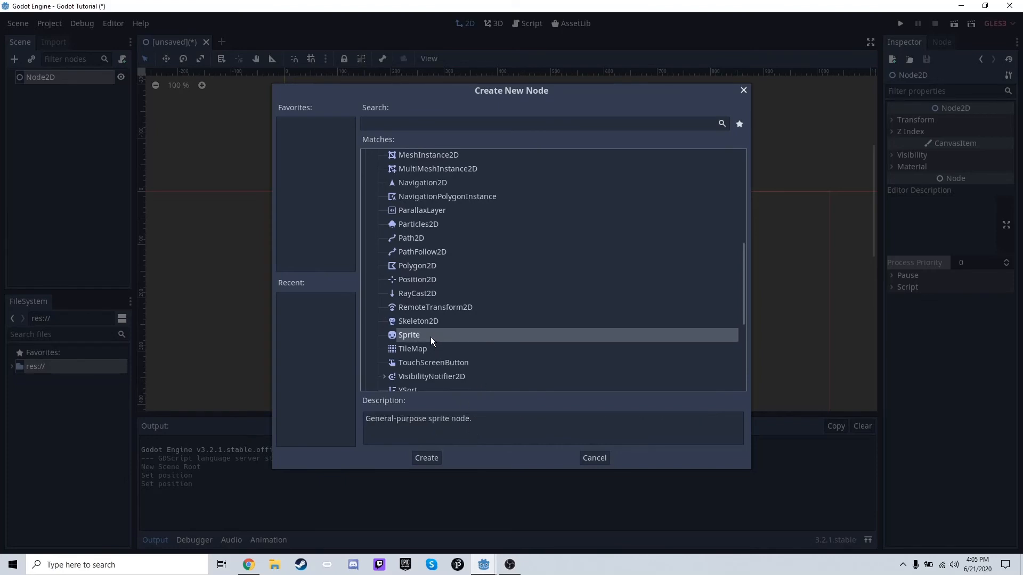
{"action": "left_click", "coordinate": [426, 458]}
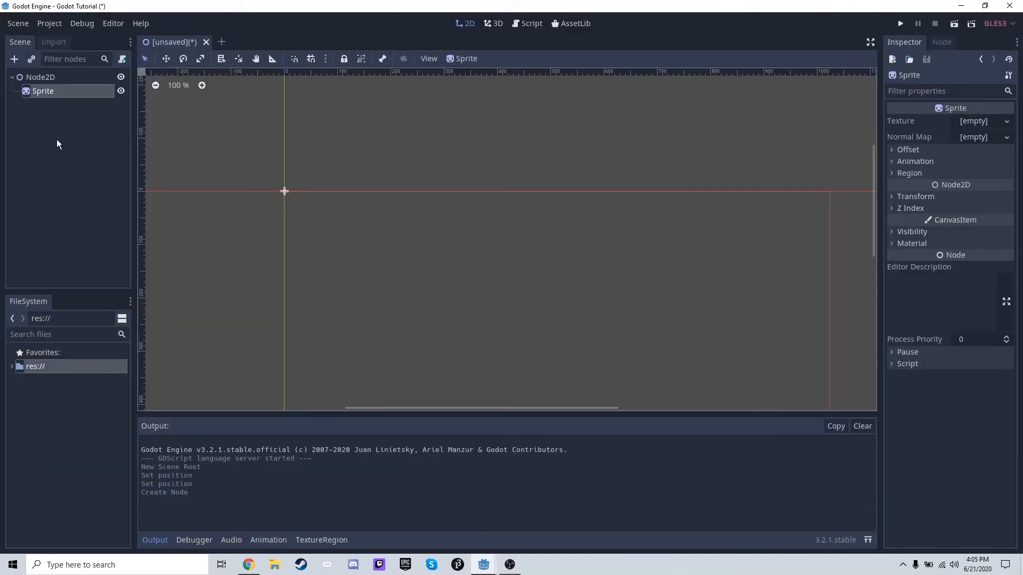
{"action": "left_click", "coordinate": [53, 80]}
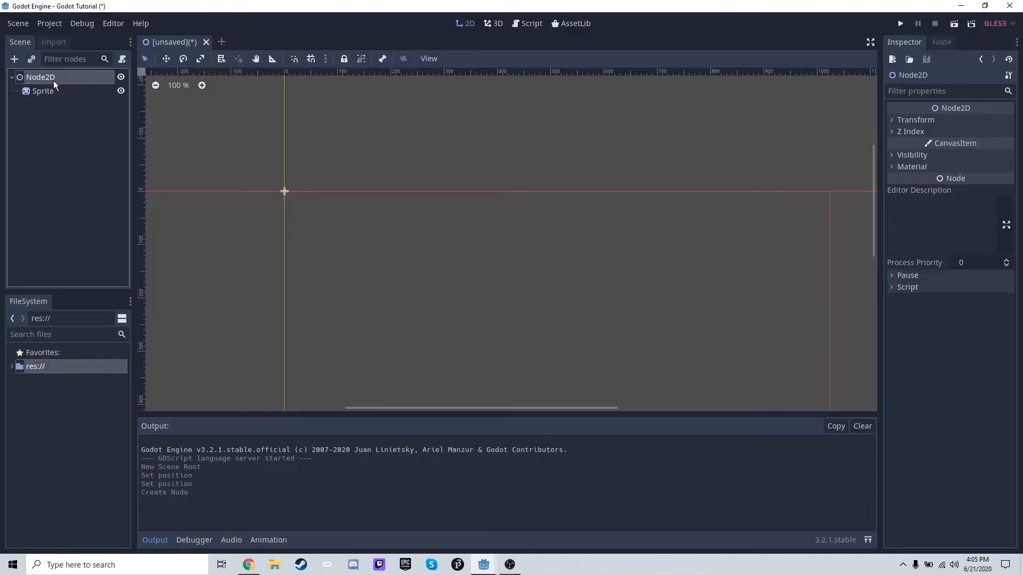
{"action": "left_click", "coordinate": [62, 92]}
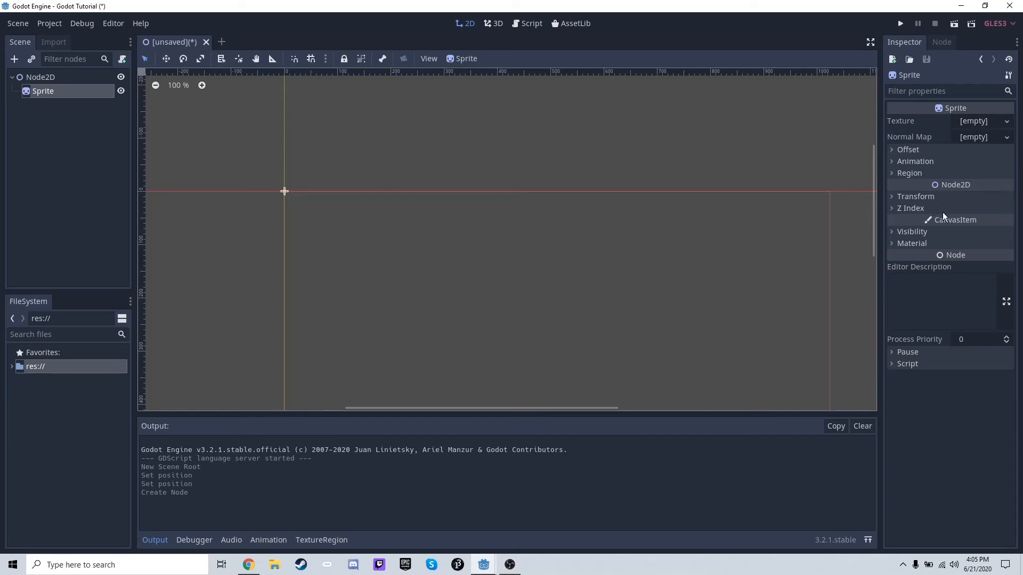
{"action": "left_click", "coordinate": [15, 59]}
{"action": "left_click", "coordinate": [379, 213]}
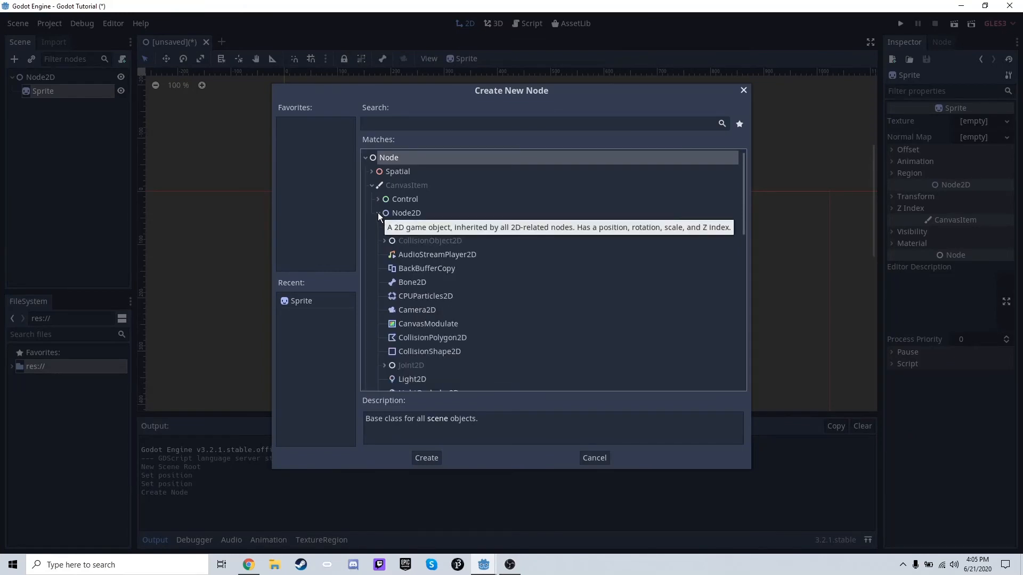
{"action": "left_click", "coordinate": [379, 212]}
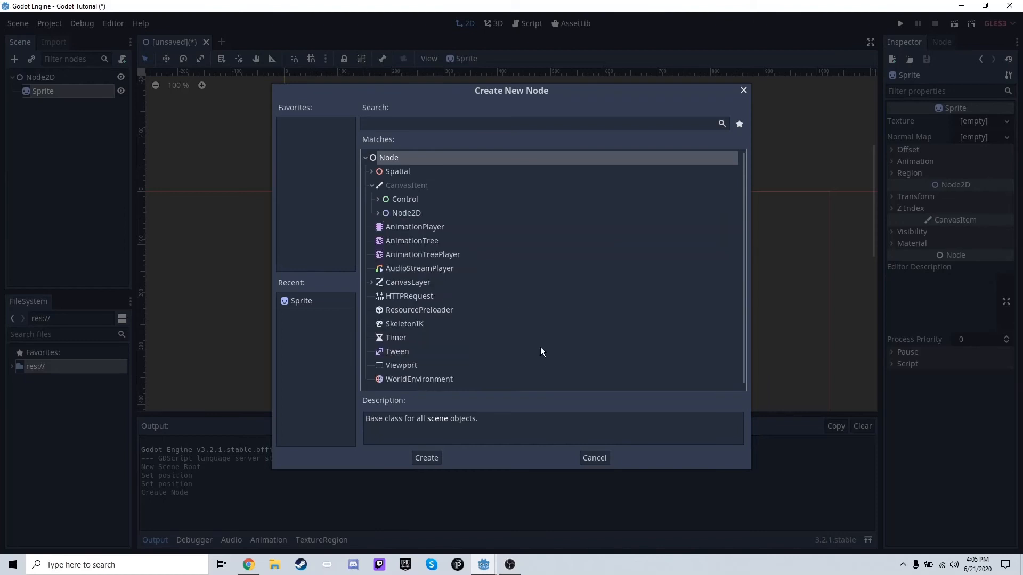
{"action": "left_click", "coordinate": [594, 458]}
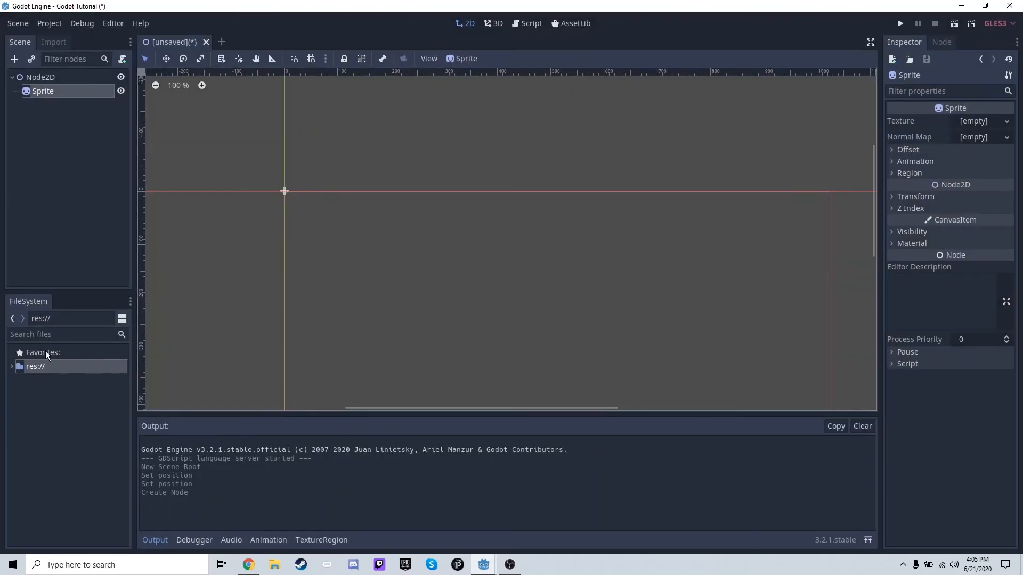
Assign icon.png from the project's res:// folder as the Sprite's texture.
{"action": "left_click", "coordinate": [11, 367]}
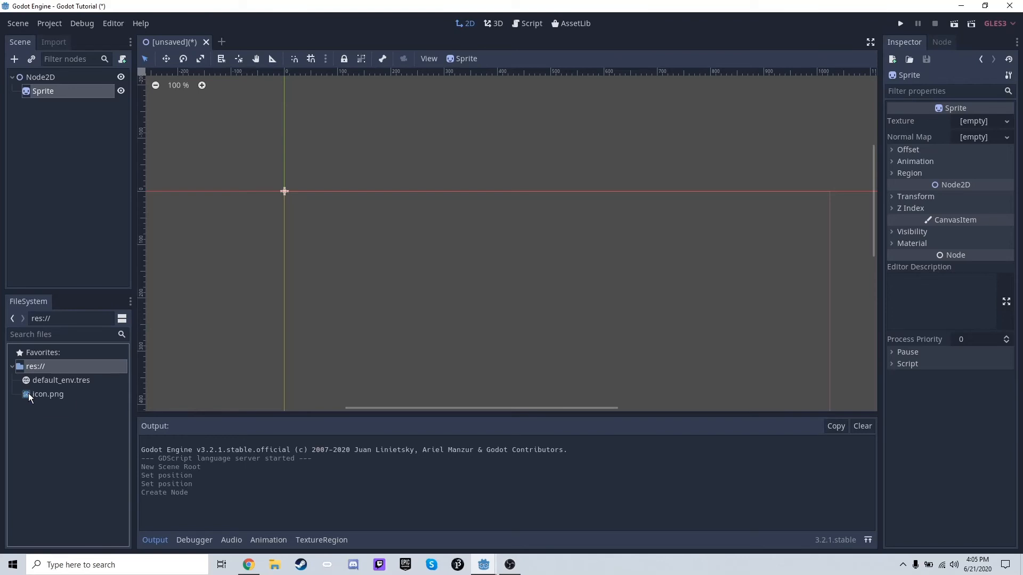
{"action": "left_click_drag", "start_coordinate": [28, 397], "coordinate": [989, 121]}
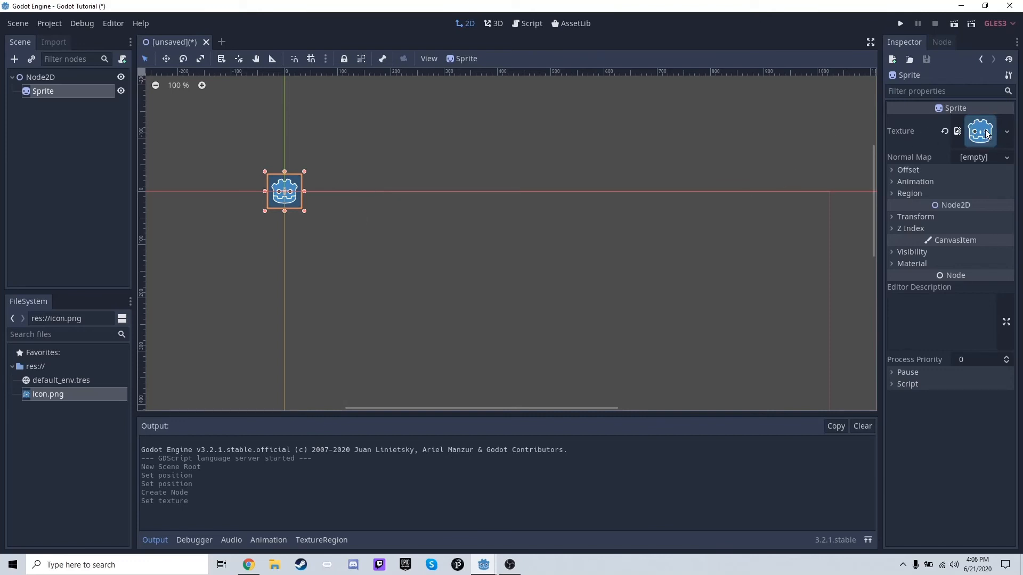
Inspect the Sprite's Offset, Animation and Region properties, collapsing each group again.
{"action": "left_click", "coordinate": [920, 170]}
{"action": "left_click", "coordinate": [922, 170]}
{"action": "left_click", "coordinate": [925, 181]}
{"action": "left_click", "coordinate": [925, 181]}
{"action": "left_click", "coordinate": [928, 193]}
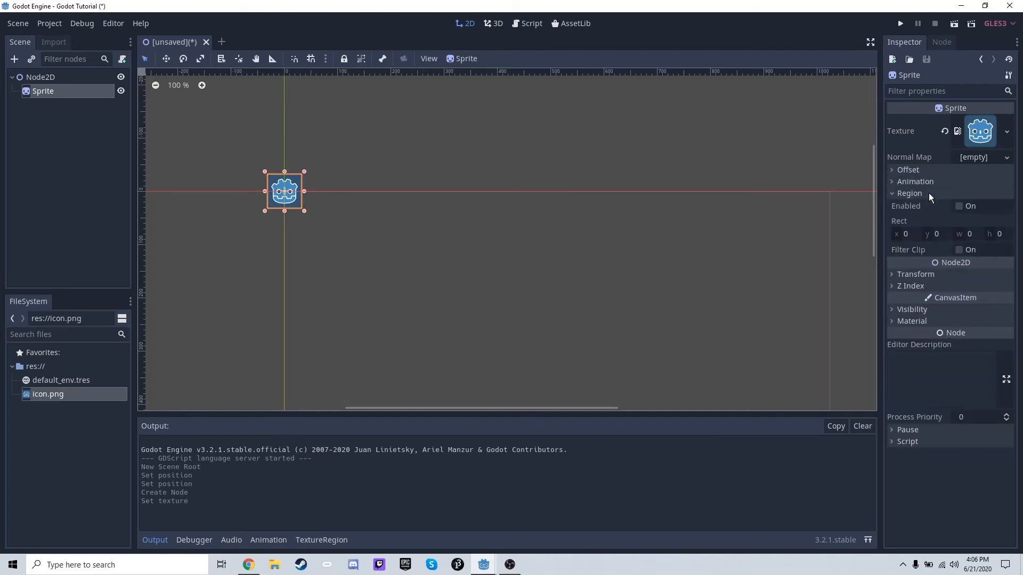
{"action": "left_click", "coordinate": [930, 194]}
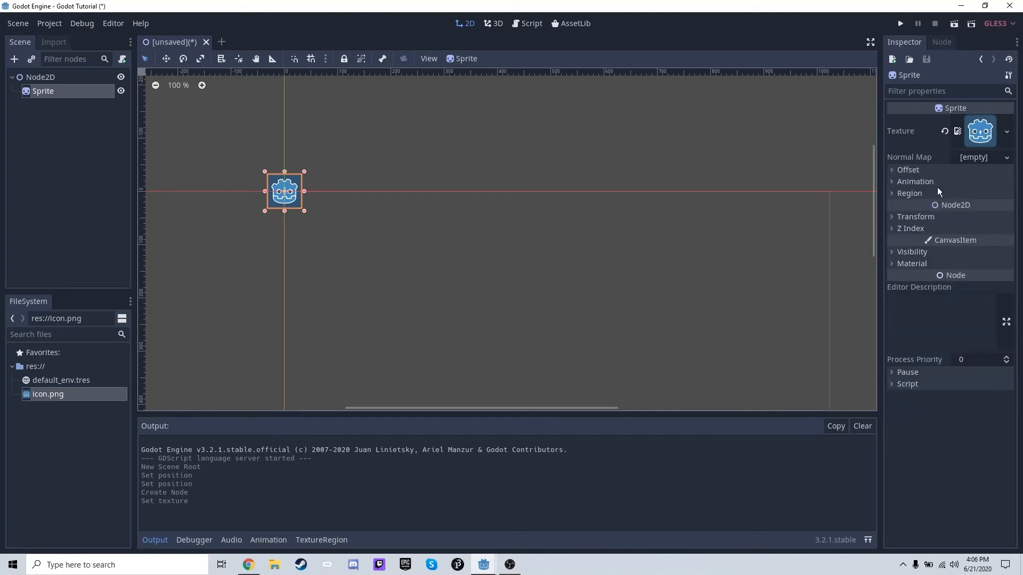
Expand the Sprite's Transform properties and set its X position to 50.
{"action": "left_click", "coordinate": [946, 216]}
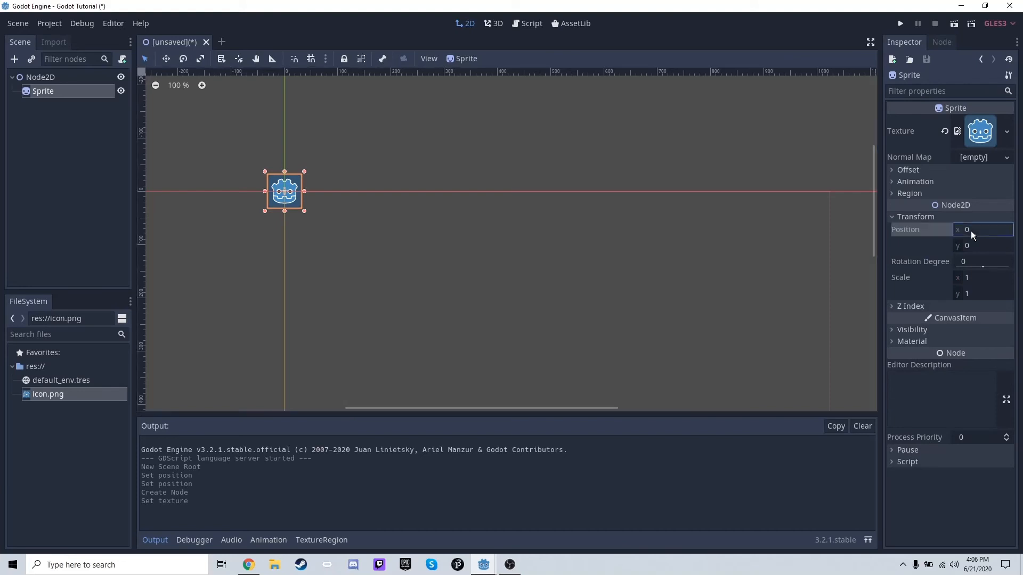
{"action": "left_click_drag", "start_coordinate": [970, 231], "coordinate": [972, 231]}
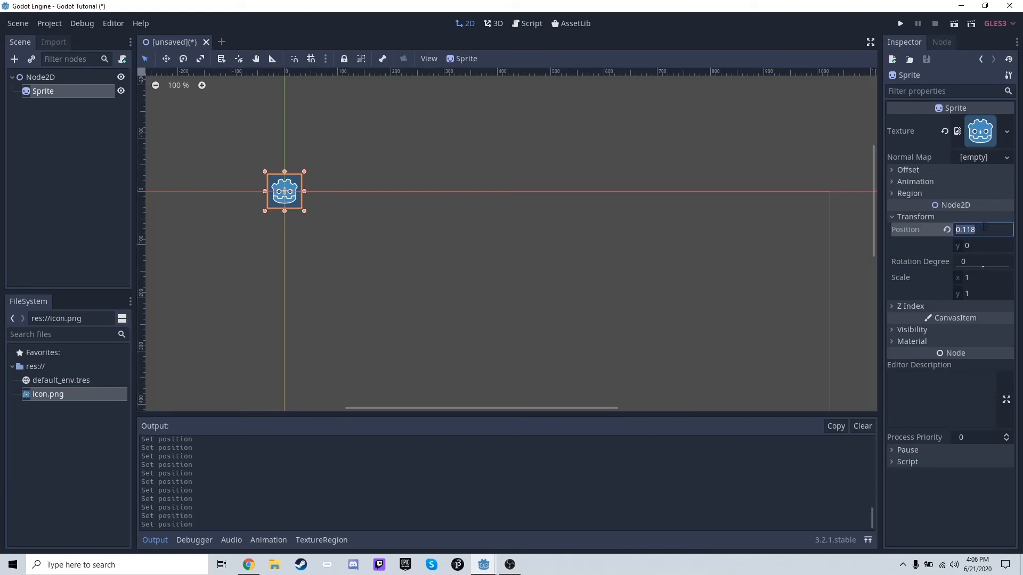
{"action": "type", "text": "50"}
{"action": "key", "text": "Return"}
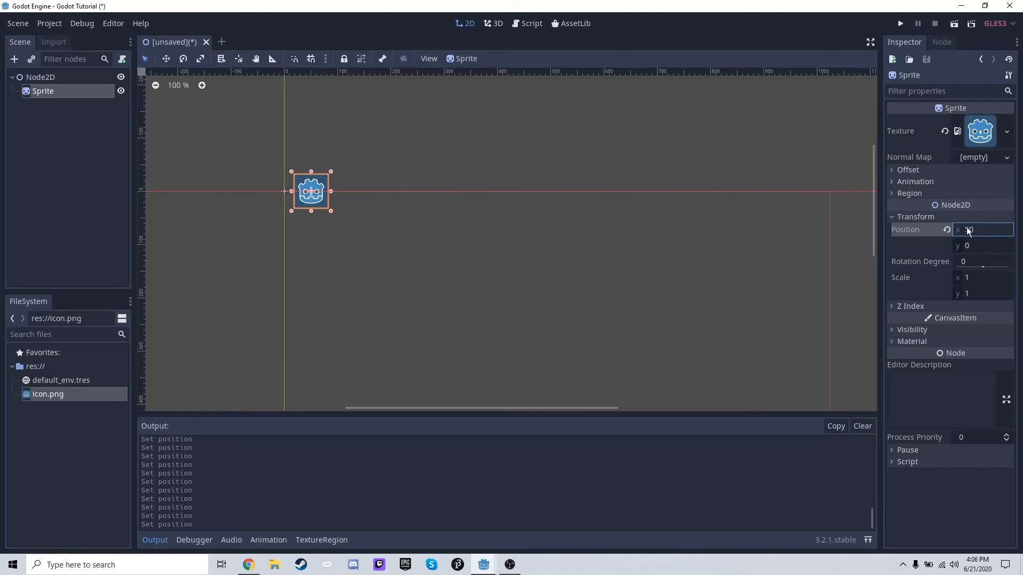
Expand the parent Node2D's Transform properties and set its X position to 10.
{"action": "left_click", "coordinate": [87, 78]}
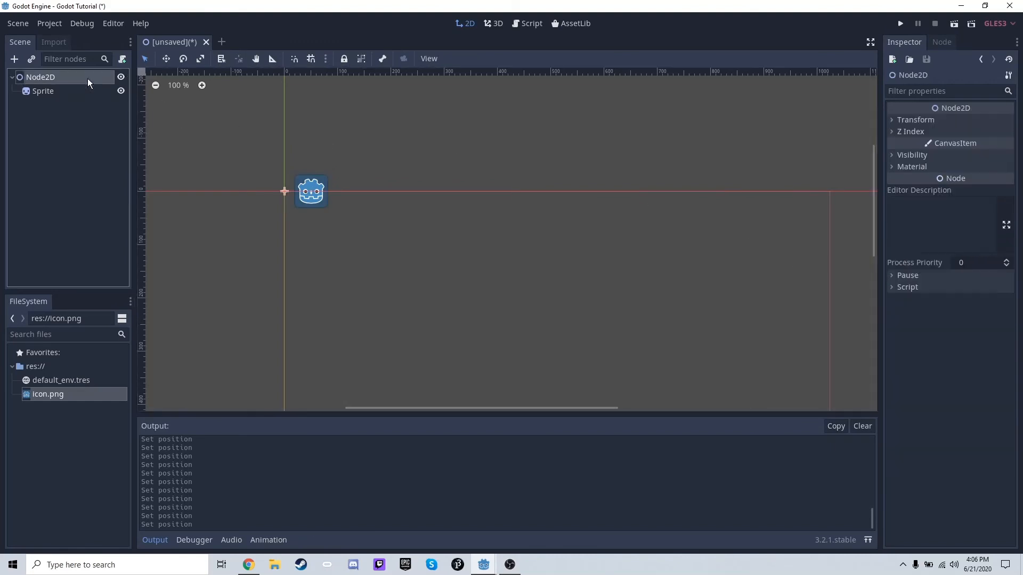
{"action": "left_click", "coordinate": [105, 91]}
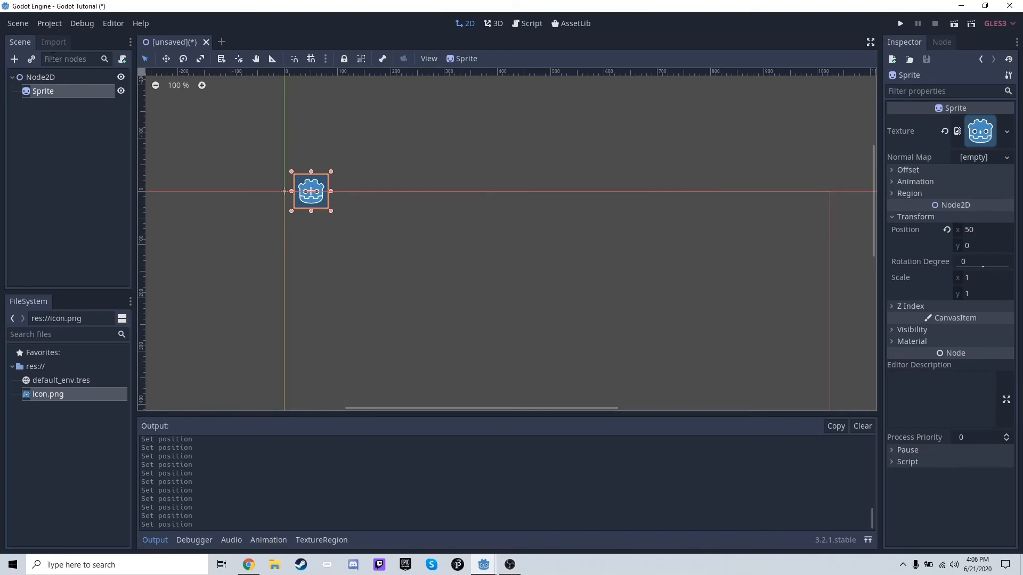
{"action": "left_click", "coordinate": [58, 77]}
{"action": "left_click", "coordinate": [927, 120]}
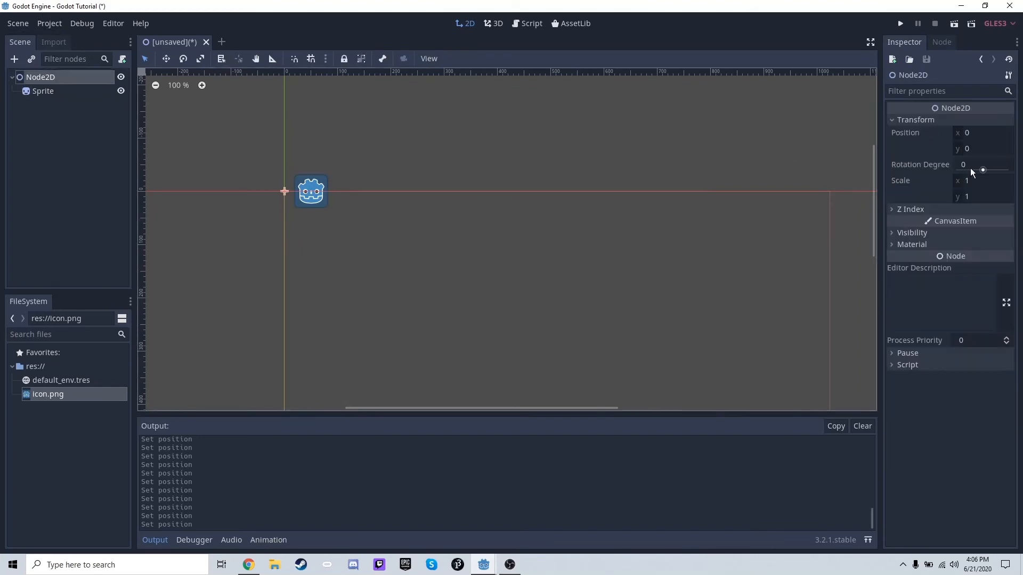
{"action": "left_click", "coordinate": [973, 133]}
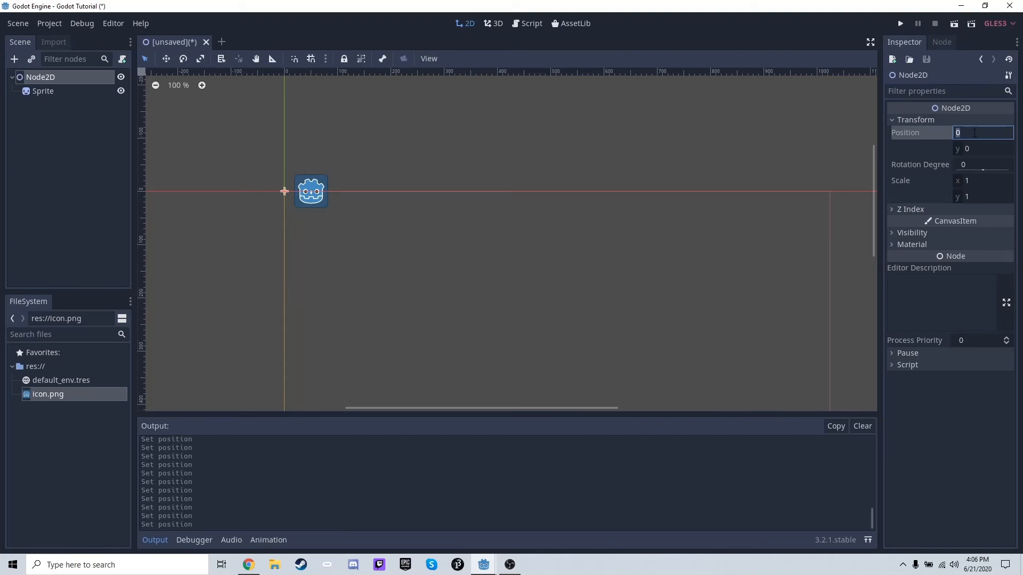
{"action": "type", "text": "10"}
{"action": "key", "text": "Return"}
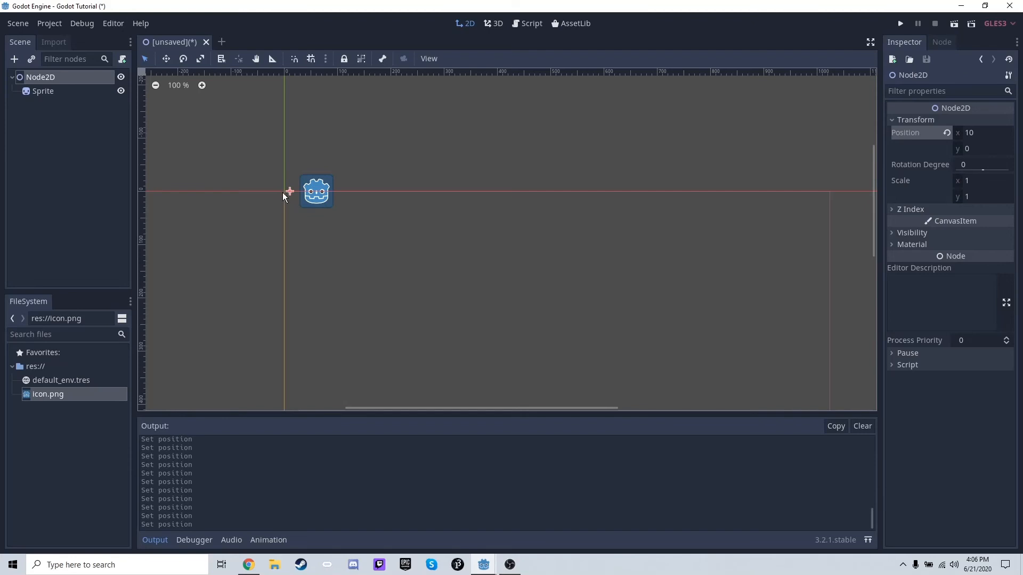
Reset the parent Node2D's position to its default.
{"action": "left_click", "coordinate": [65, 95]}
{"action": "left_click_drag", "start_coordinate": [278, 183], "coordinate": [293, 200]}
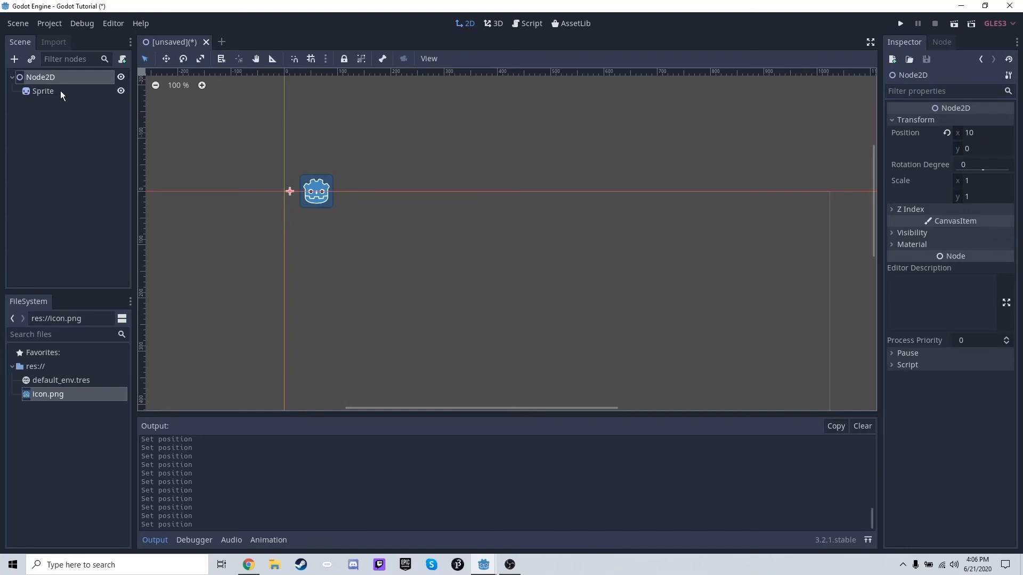
{"action": "left_click", "coordinate": [945, 132]}
Clear the Sprite's texture and undo that change.
{"action": "left_click", "coordinate": [98, 96]}
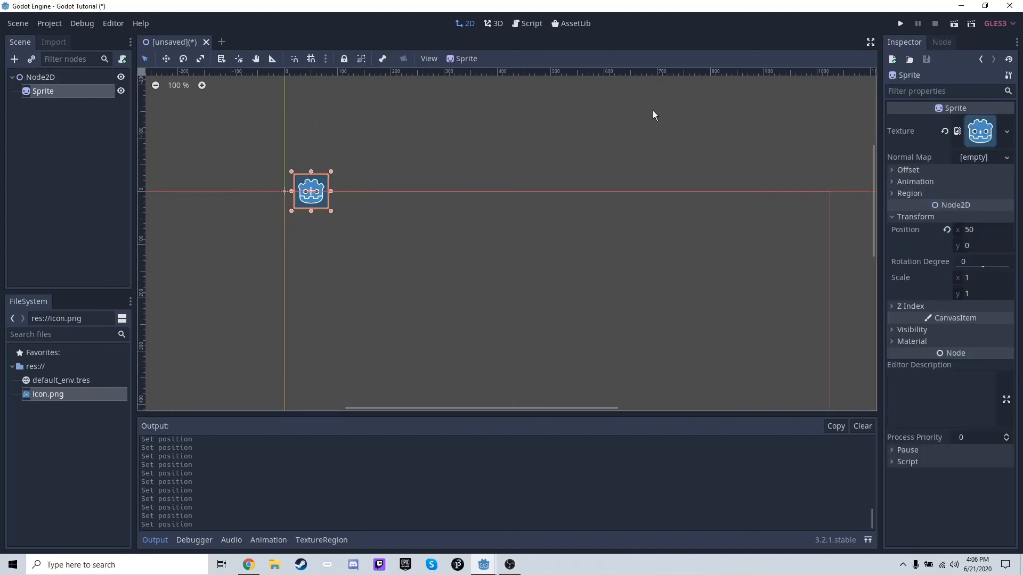
{"action": "left_click", "coordinate": [945, 131]}
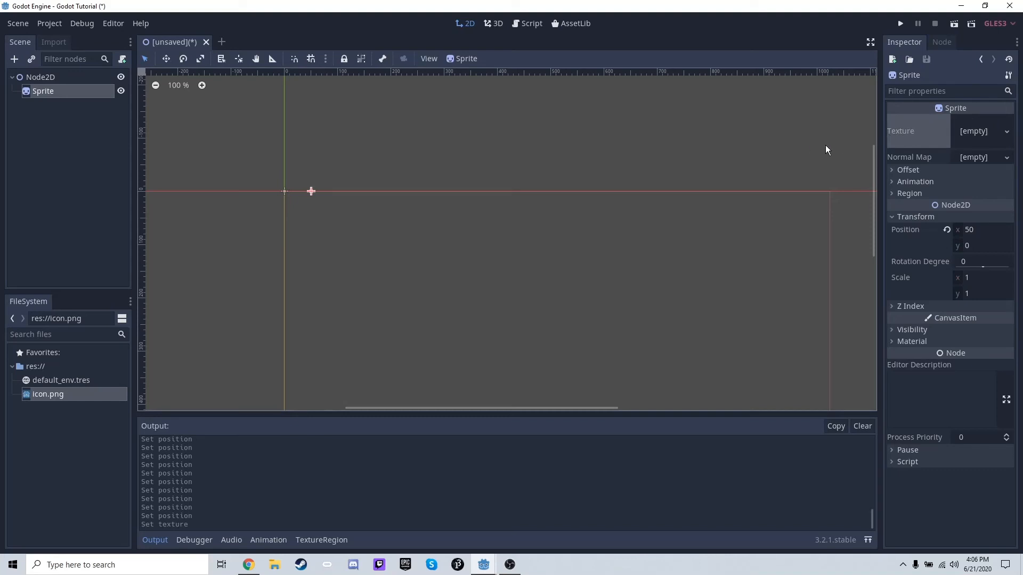
{"action": "key", "text": "ctrl+z"}
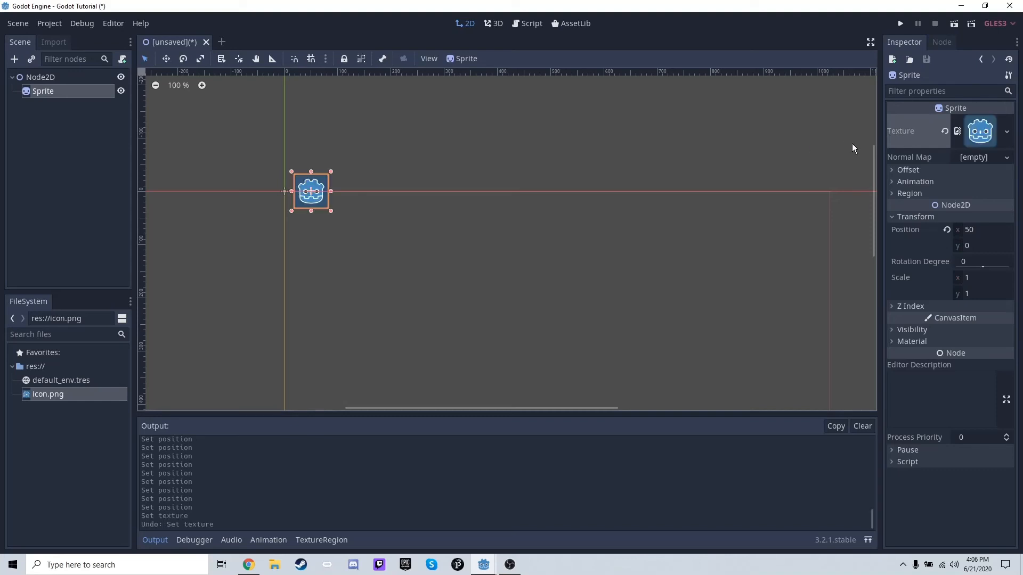
Reset the Sprite's position to its default and collapse its Transform properties.
{"action": "left_click", "coordinate": [947, 231]}
{"action": "left_click", "coordinate": [936, 217]}
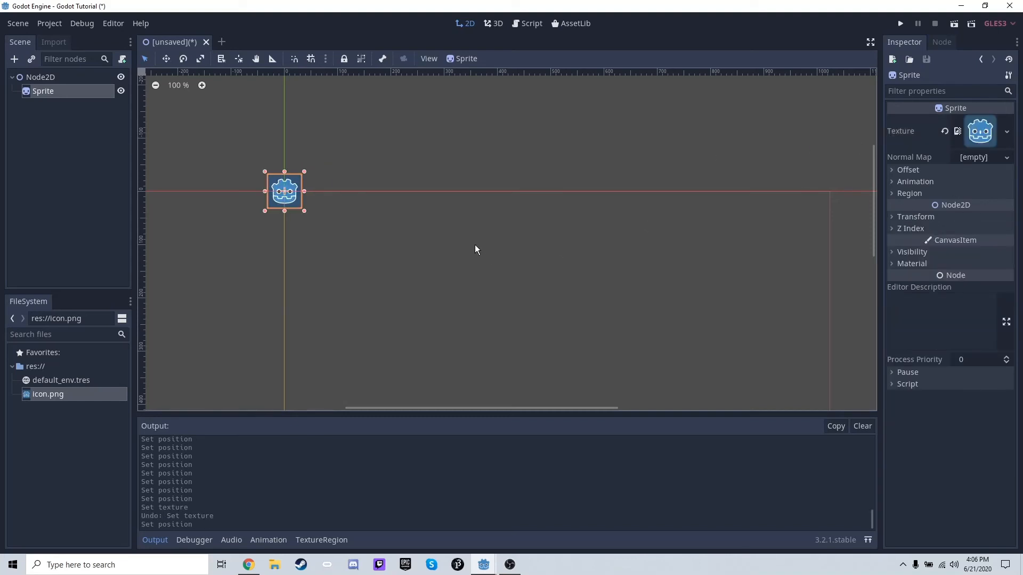
{"action": "left_click_drag", "start_coordinate": [367, 188], "coordinate": [496, 302]}
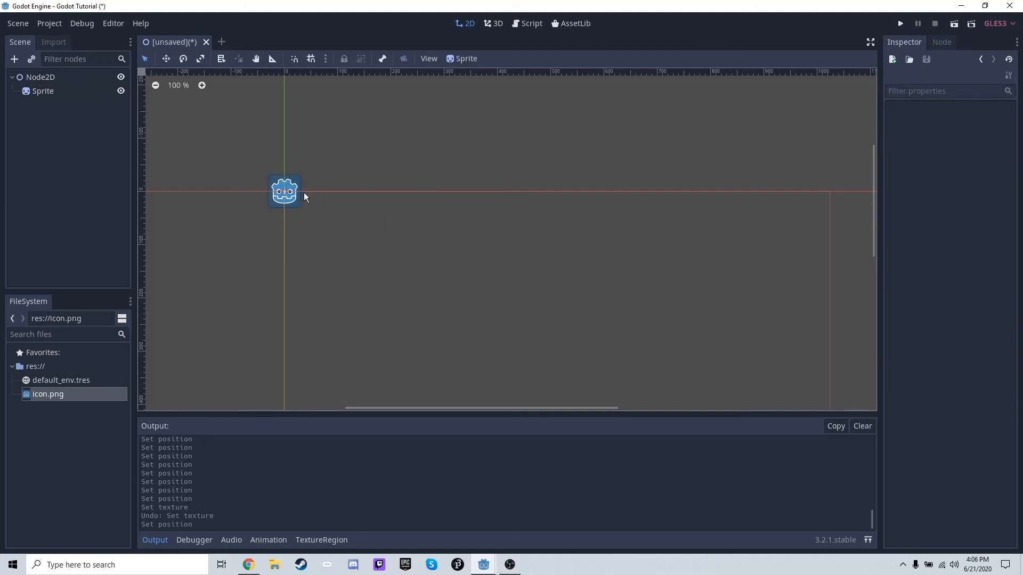
{"action": "left_click_drag", "start_coordinate": [304, 197], "coordinate": [408, 247]}
{"action": "left_click", "coordinate": [470, 57]}
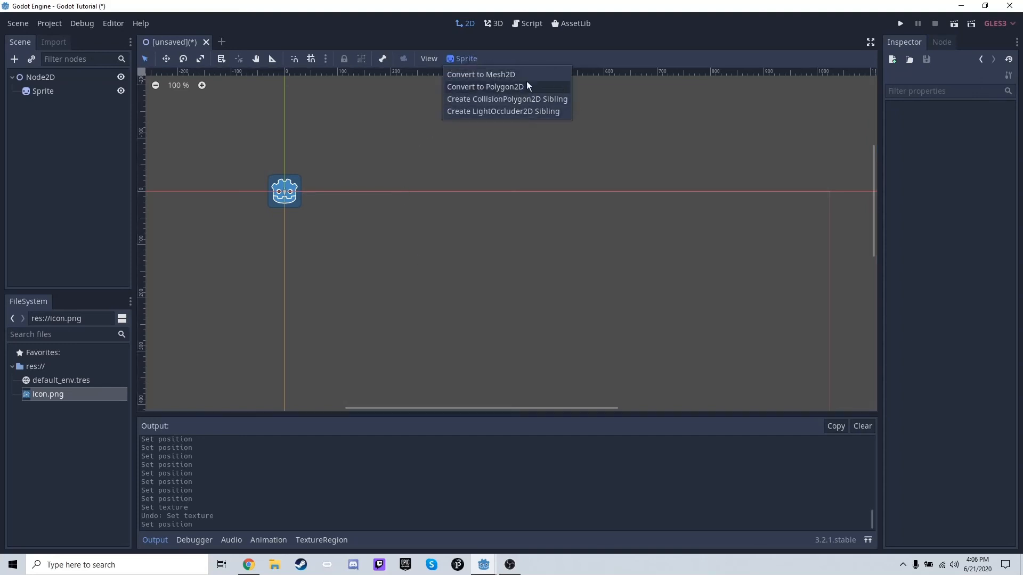
{"action": "left_click", "coordinate": [507, 58]}
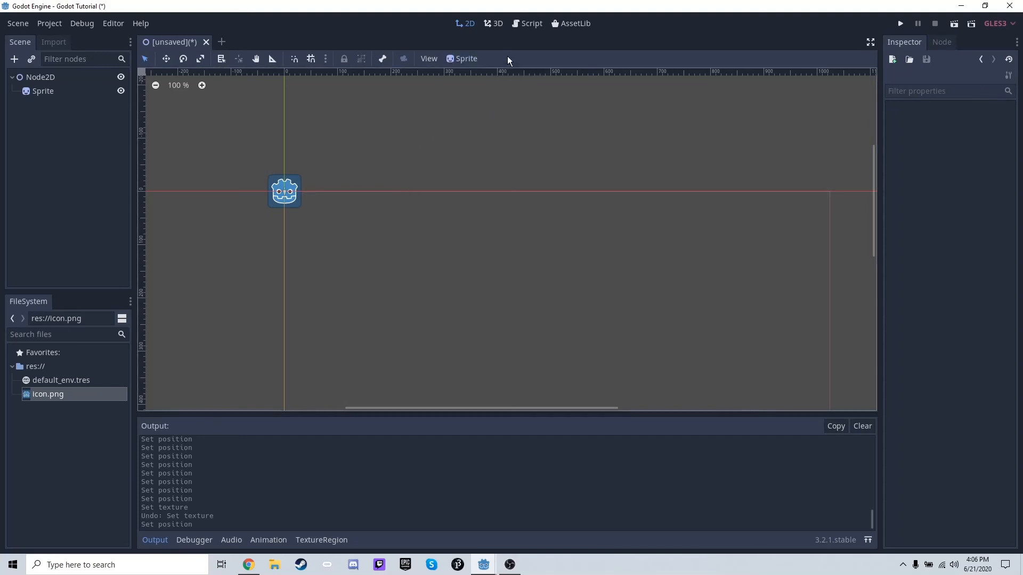
{"action": "left_click", "coordinate": [144, 59]}
{"action": "left_click", "coordinate": [166, 59]}
{"action": "left_click", "coordinate": [203, 62]}
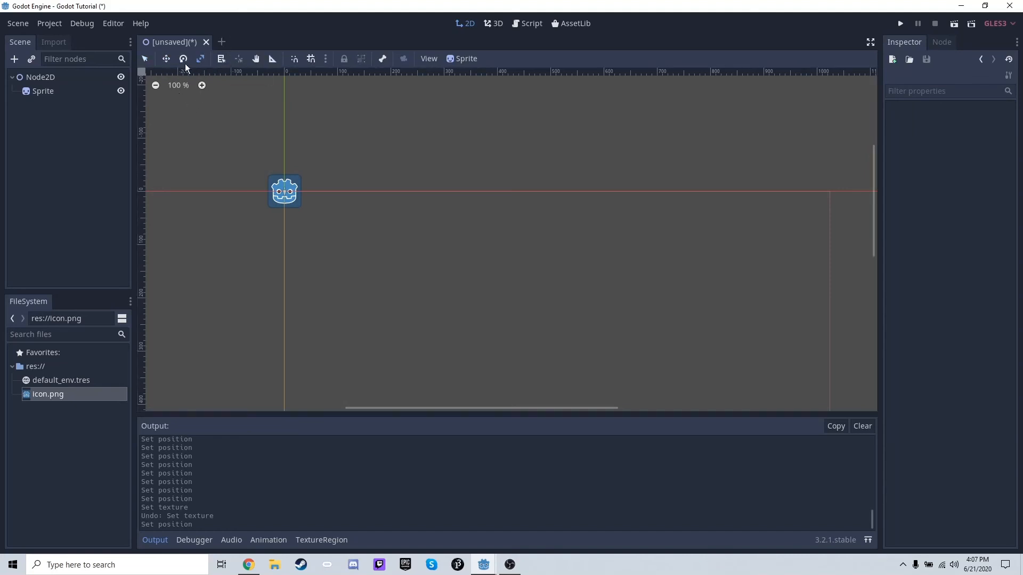
Try the Move and Rotate tools on the Sprite in the viewport, undoing each change.
{"action": "left_click", "coordinate": [166, 62]}
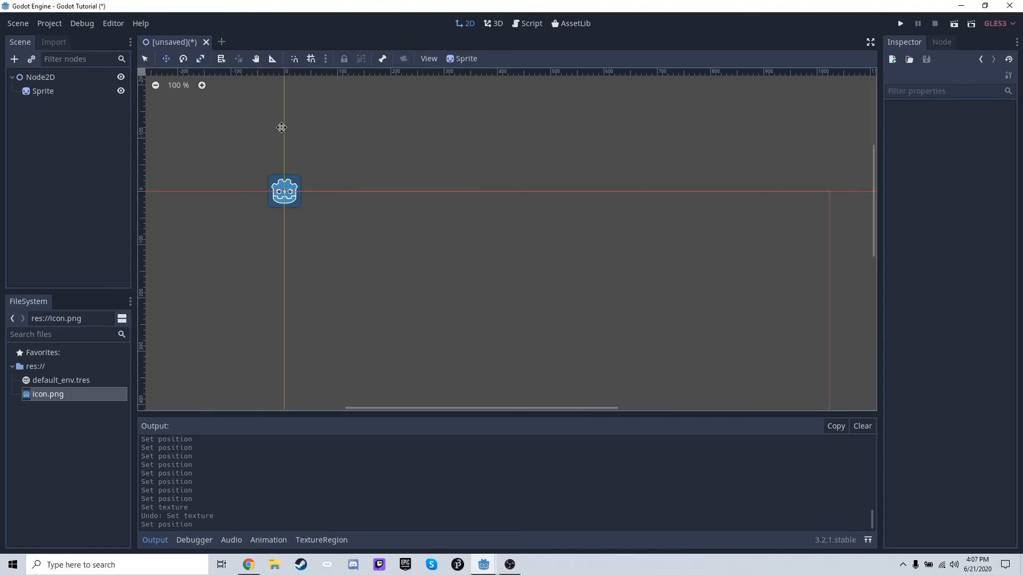
{"action": "left_click", "coordinate": [92, 94]}
{"action": "mouse_move", "coordinate": [421, 184]}
{"action": "left_mouse_down"}
{"action": "mouse_move", "coordinate": [425, 226]}
{"action": "mouse_move", "coordinate": [429, 187]}
{"action": "left_mouse_up"}
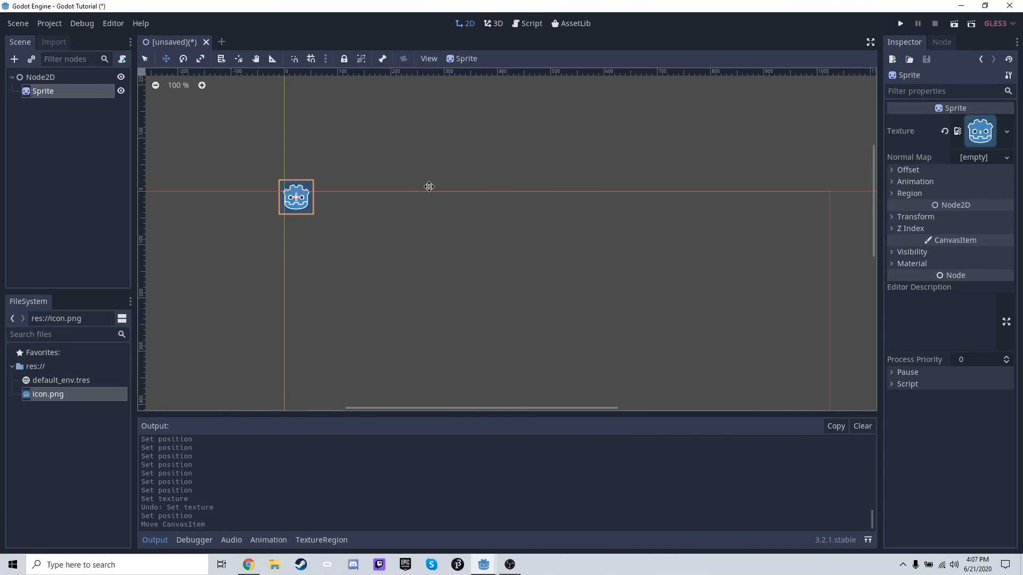
{"action": "key", "text": "ctrl+z"}
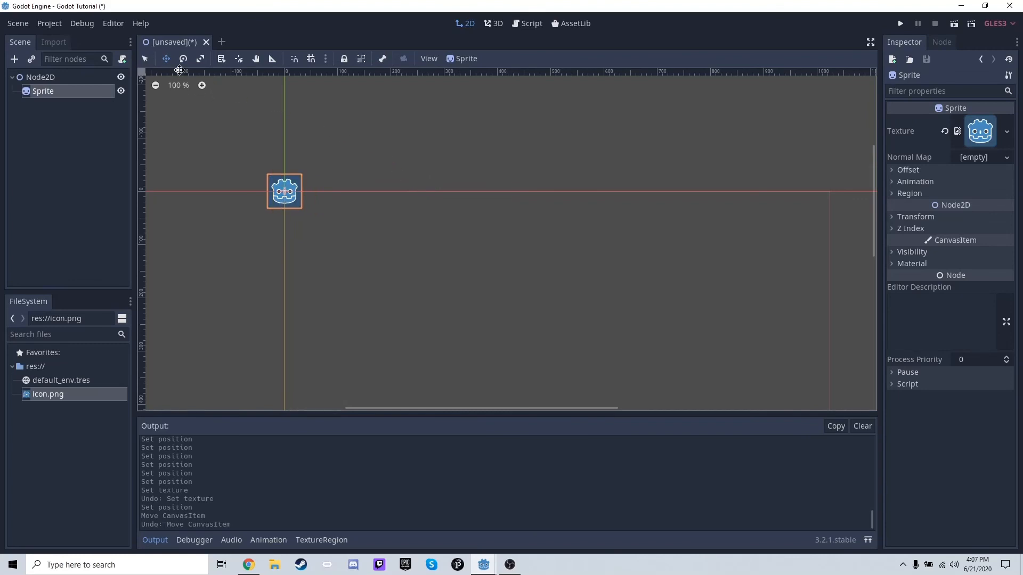
{"action": "left_click_drag", "start_coordinate": [411, 170], "coordinate": [362, 185]}
{"action": "key", "text": "ctrl+z"}
Try scaling the Sprite in the viewport, undo the scale changes, and return to Select mode.
{"action": "left_click", "coordinate": [202, 58]}
{"action": "key", "text": "ctrl+z"}
{"action": "left_click_drag", "start_coordinate": [298, 189], "coordinate": [287, 151]}
{"action": "key", "text": "ctrl+z"}
{"action": "key", "text": "ctrl+z"}
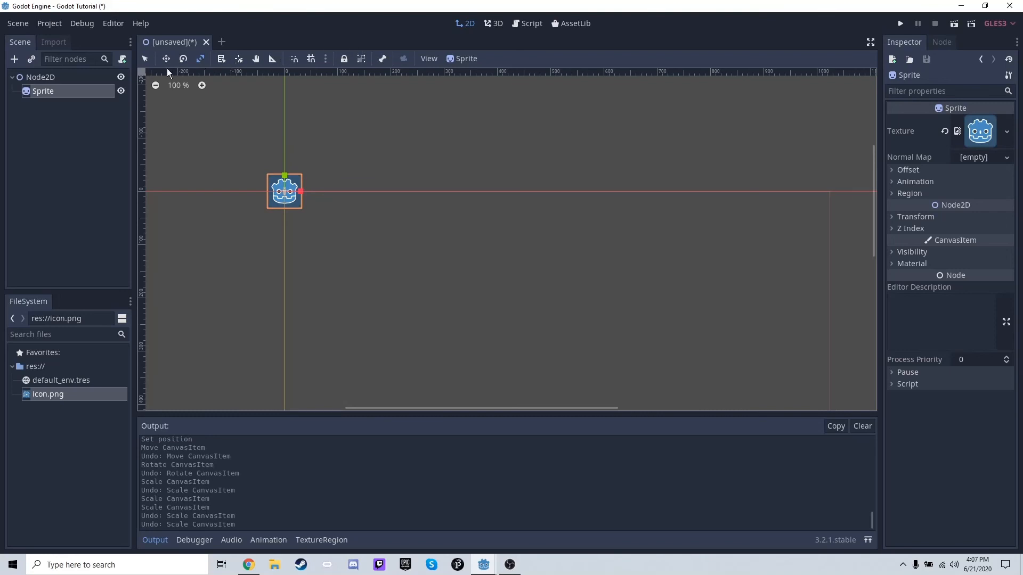
{"action": "left_click", "coordinate": [145, 58]}
Save the scene as Game.tscn in the res:// folder and select the saved file in the project files.
{"action": "key", "text": "ctrl+s"}
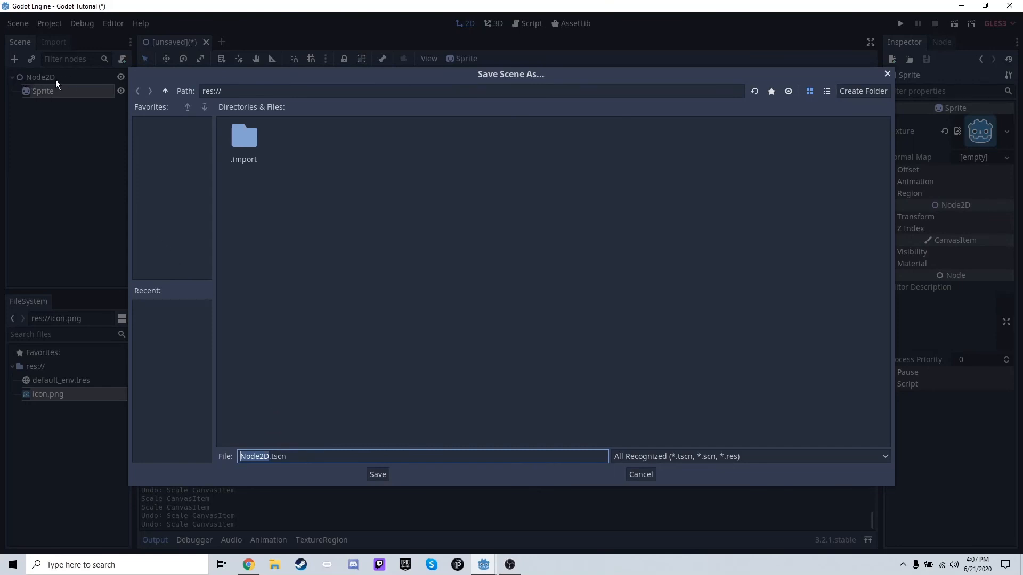
{"action": "type", "text": "Game"}
{"action": "double_click", "coordinate": [213, 90]}
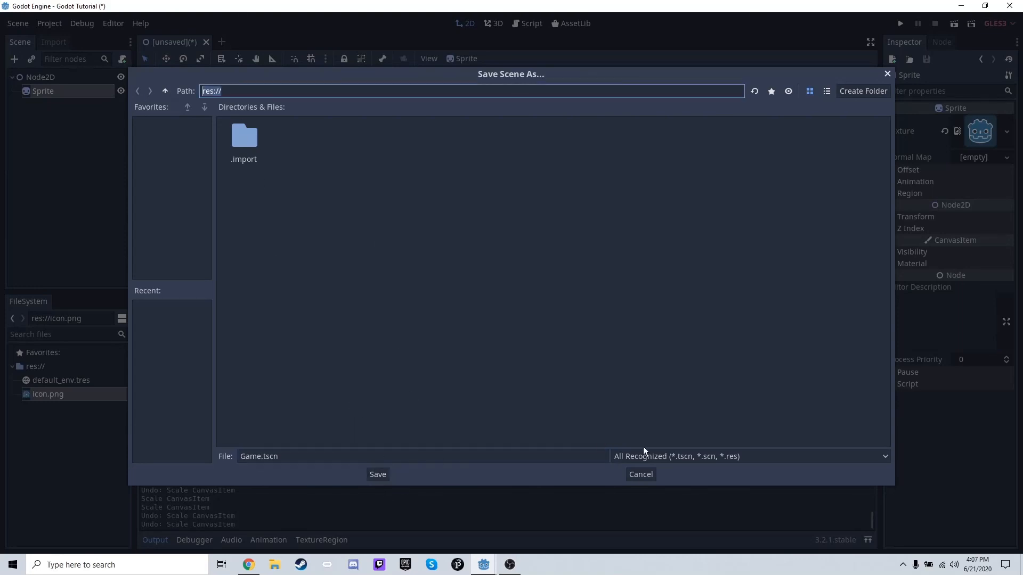
{"action": "left_click", "coordinate": [377, 475]}
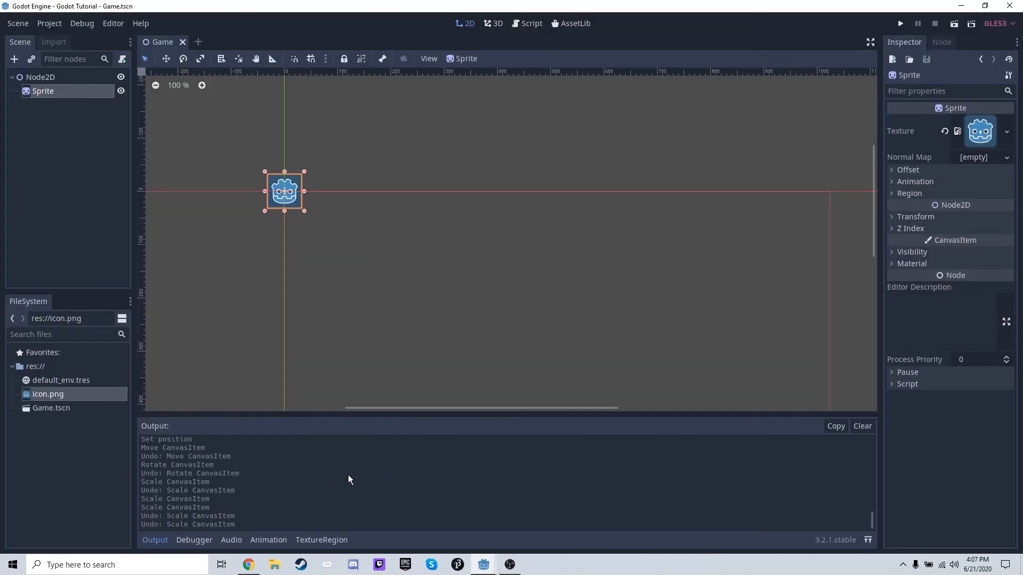
{"action": "left_click", "coordinate": [68, 405]}
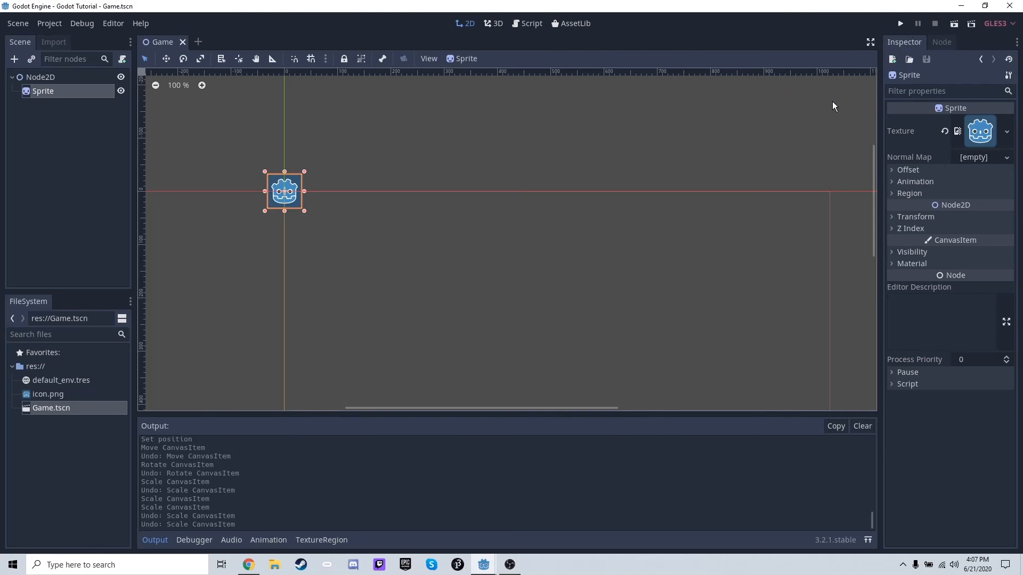
Run the project with Game.tscn chosen as its main scene, and close the game window.
{"action": "key", "text": "F5"}
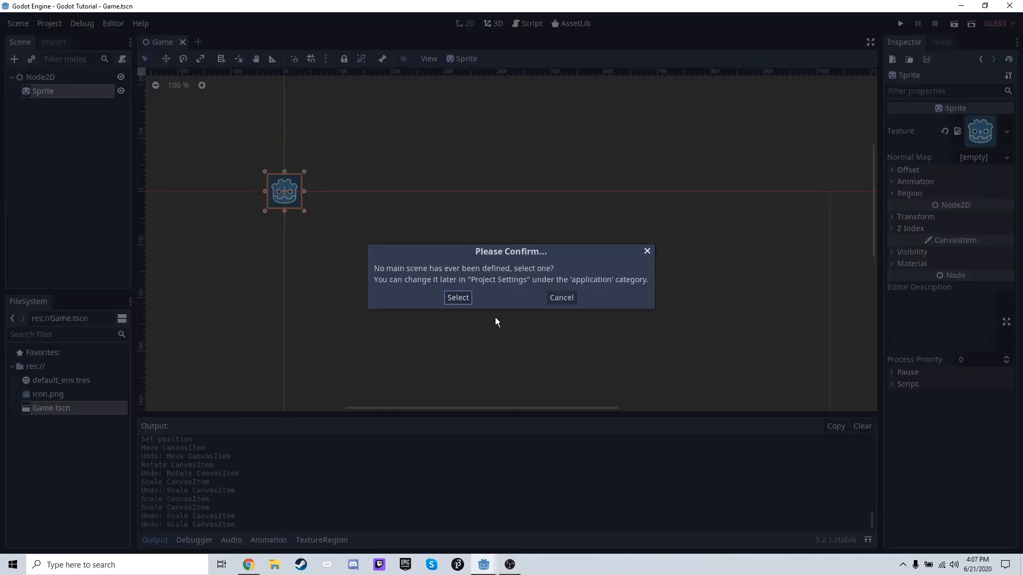
{"action": "left_click", "coordinate": [464, 299]}
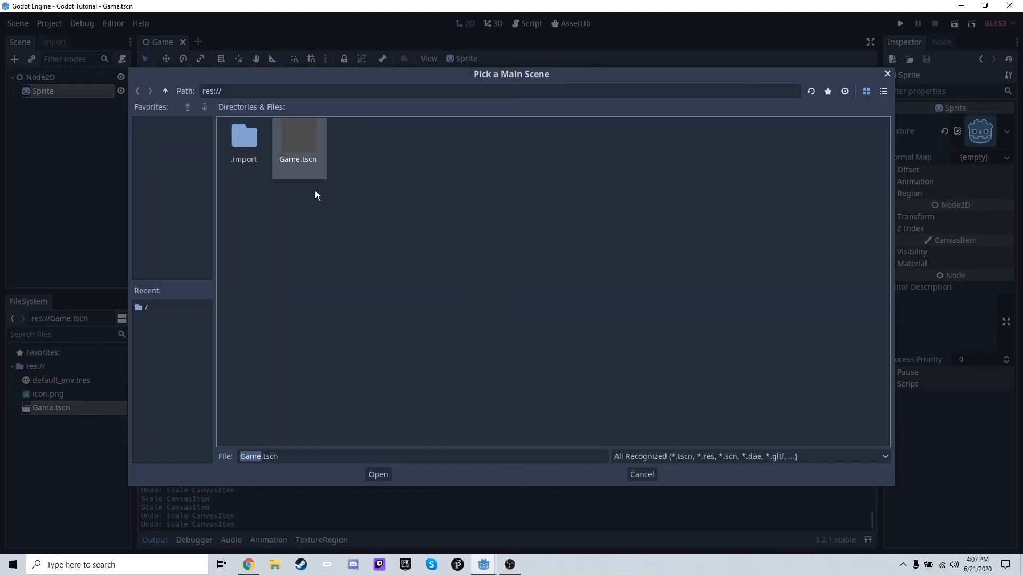
{"action": "double_click", "coordinate": [306, 139]}
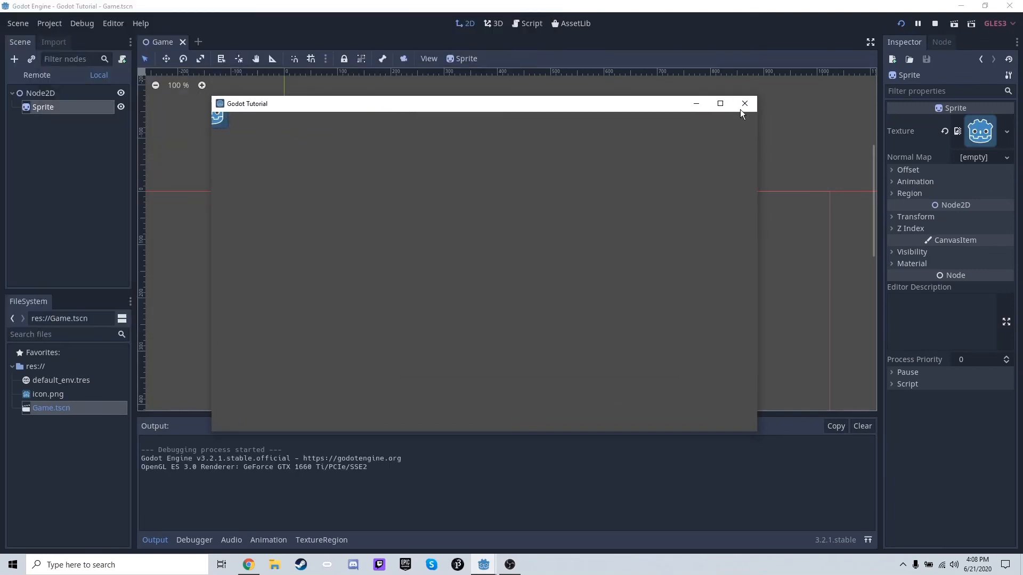
{"action": "left_click", "coordinate": [740, 109]}
Move the Sprite near the middle of the game screen outline, run the project again, and close the game window.
{"action": "scroll", "coordinate": [309, 187], "scroll_direction": "down", "scroll_amount": 3}
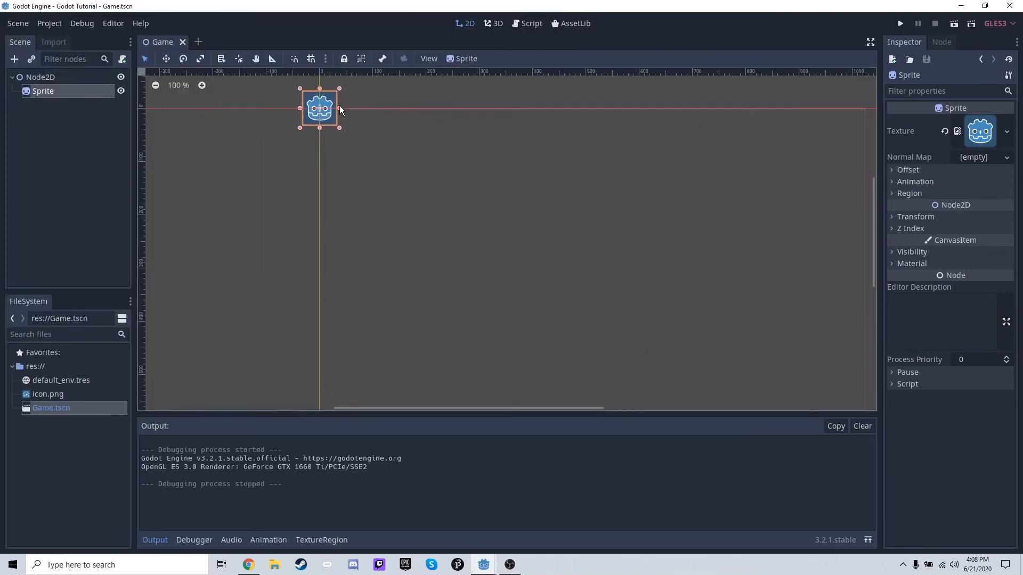
{"action": "left_click_drag", "start_coordinate": [337, 124], "coordinate": [592, 232]}
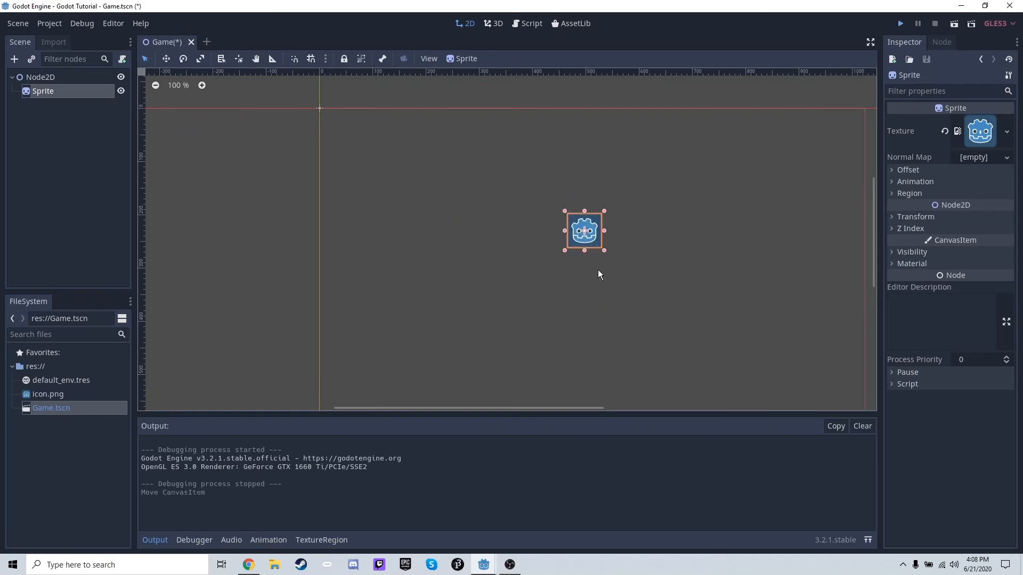
{"action": "key", "text": "F5"}
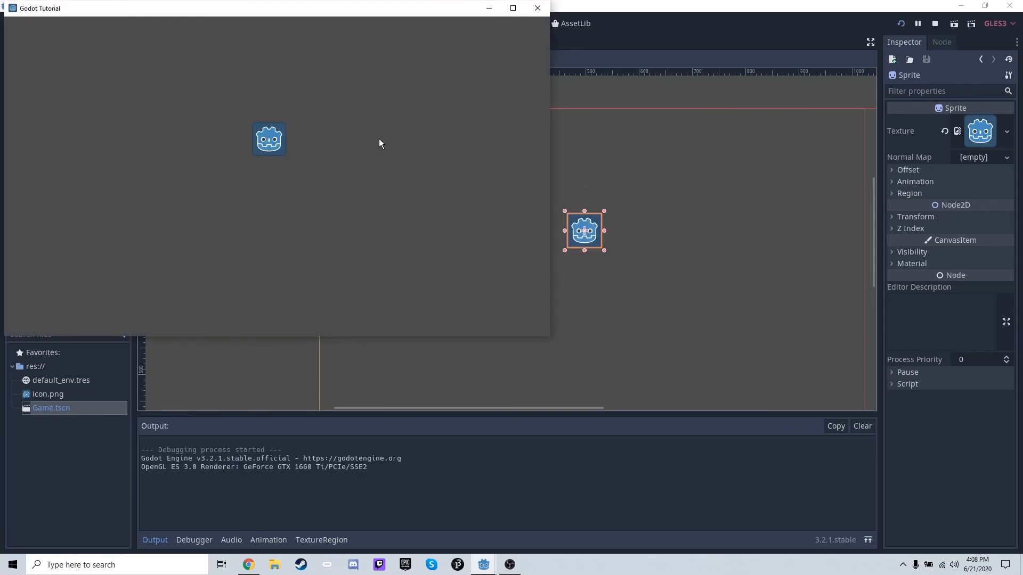
{"action": "left_click", "coordinate": [542, 10]}
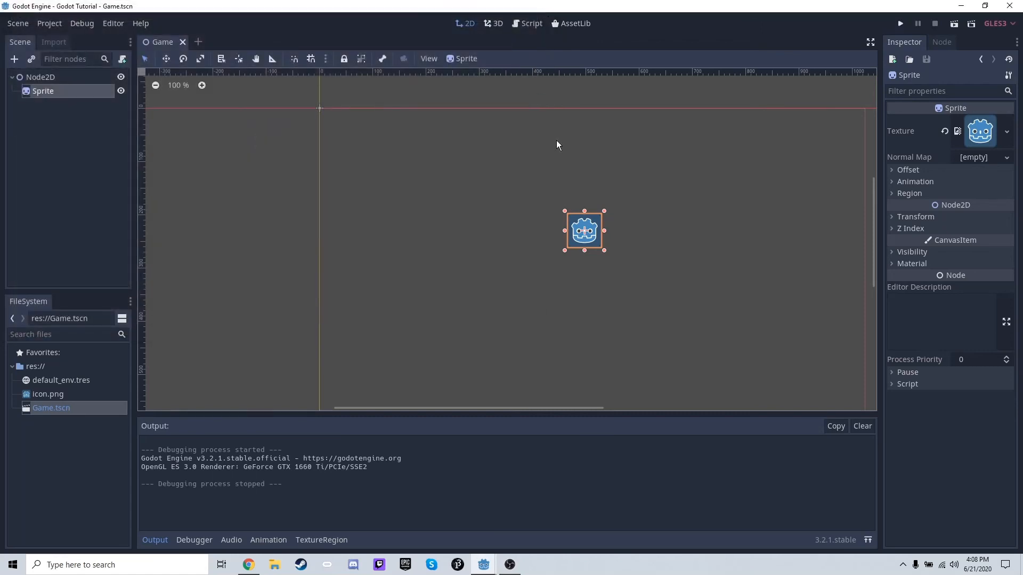
{"action": "middle_click_drag", "start_coordinate": [728, 271], "coordinate": [614, 241]}
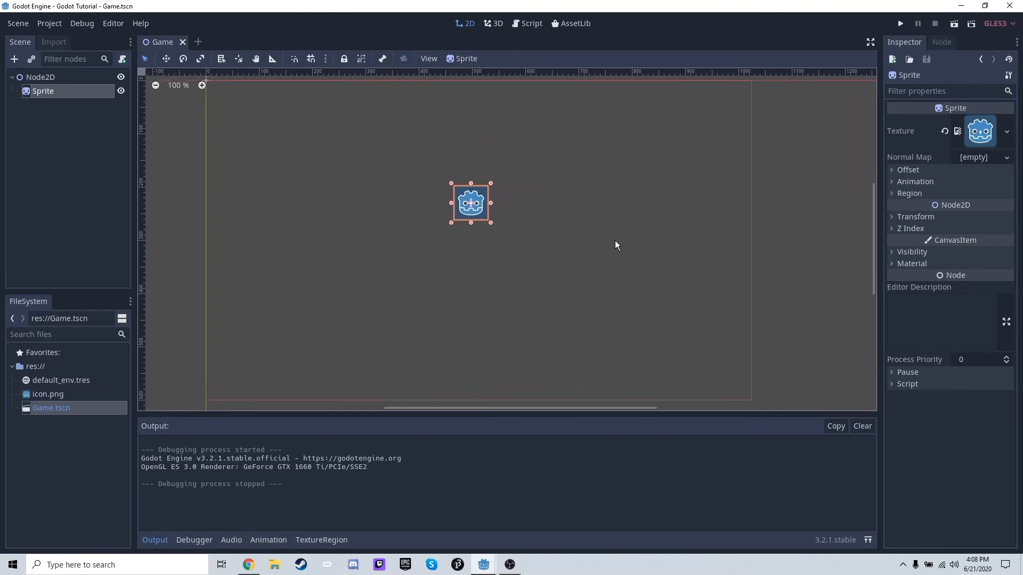
{"action": "scroll", "coordinate": [612, 240], "scroll_direction": "down", "scroll_amount": 1}
{"action": "left_click_drag", "start_coordinate": [672, 307], "coordinate": [624, 262]}
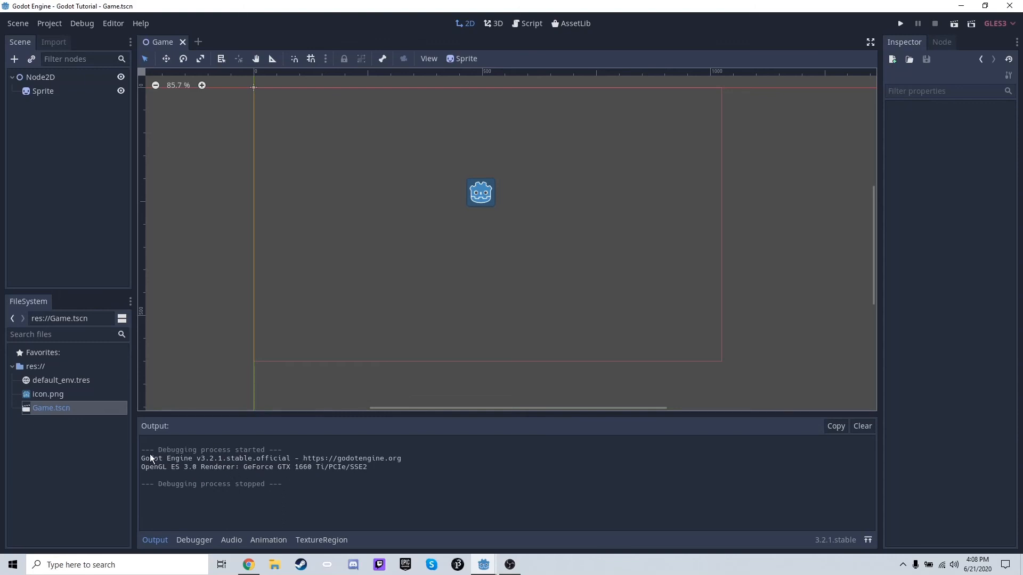
{"action": "left_click_drag", "start_coordinate": [143, 457], "coordinate": [259, 485]}
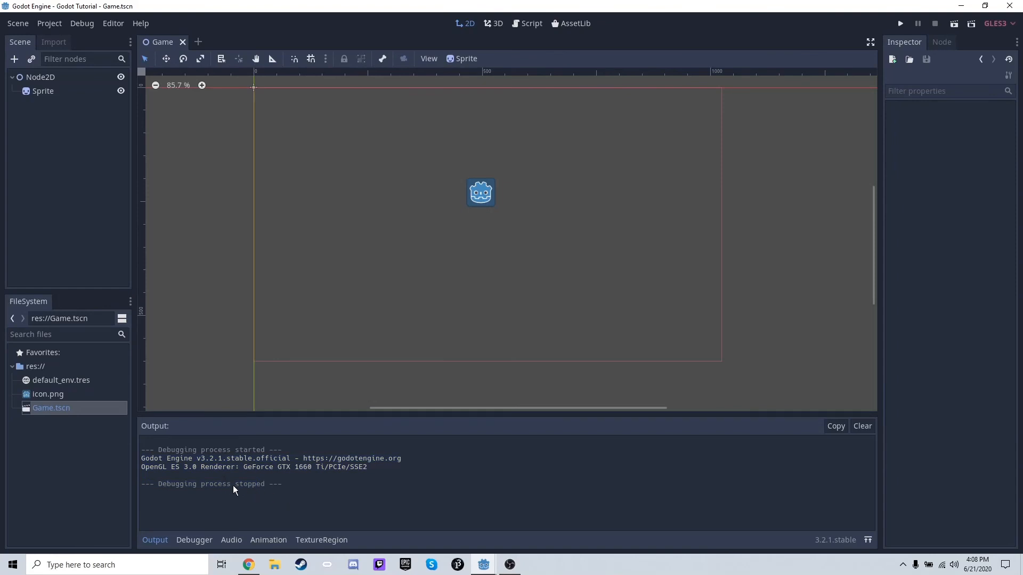